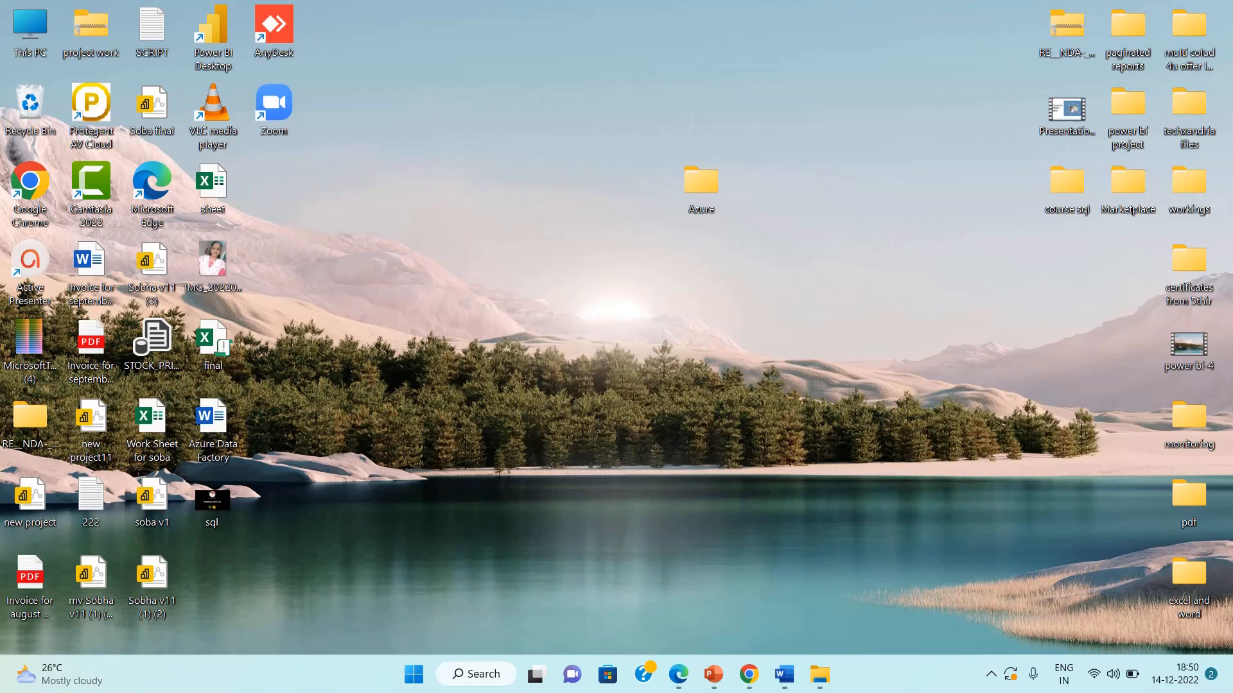
Switch to Chrome and go to the home page of the Azure portal
{"action": "left_click", "coordinate": [686, 685]}
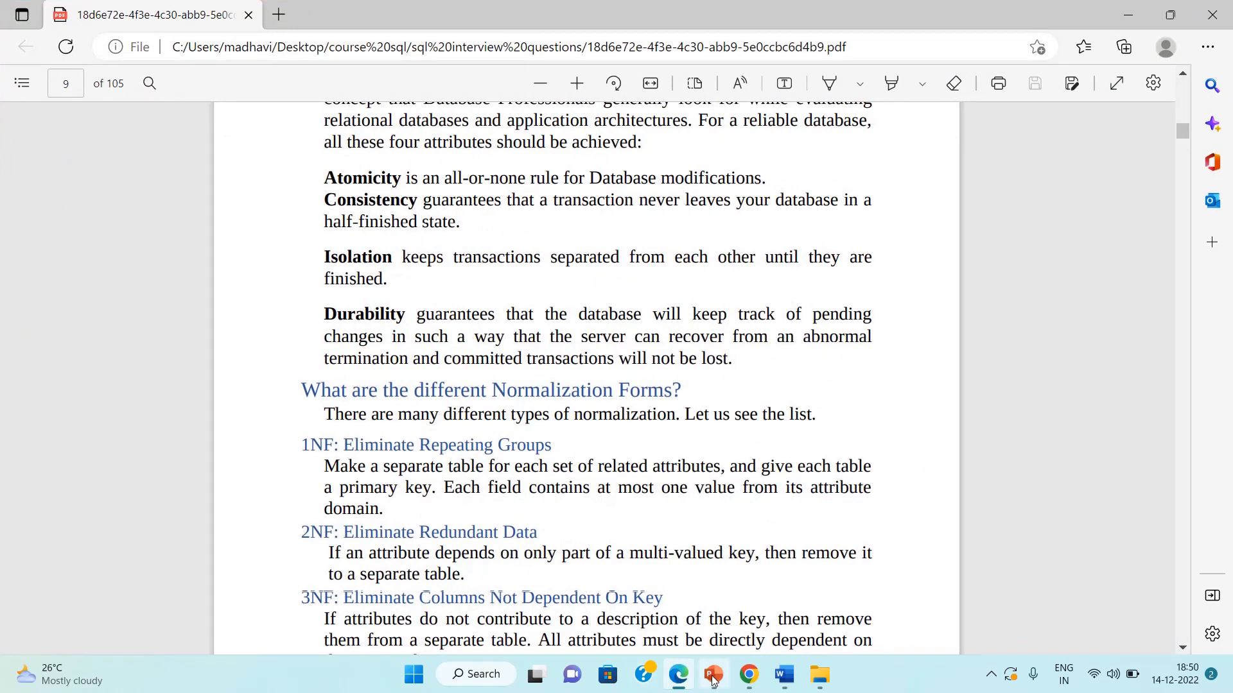
{"action": "left_click", "coordinate": [750, 674]}
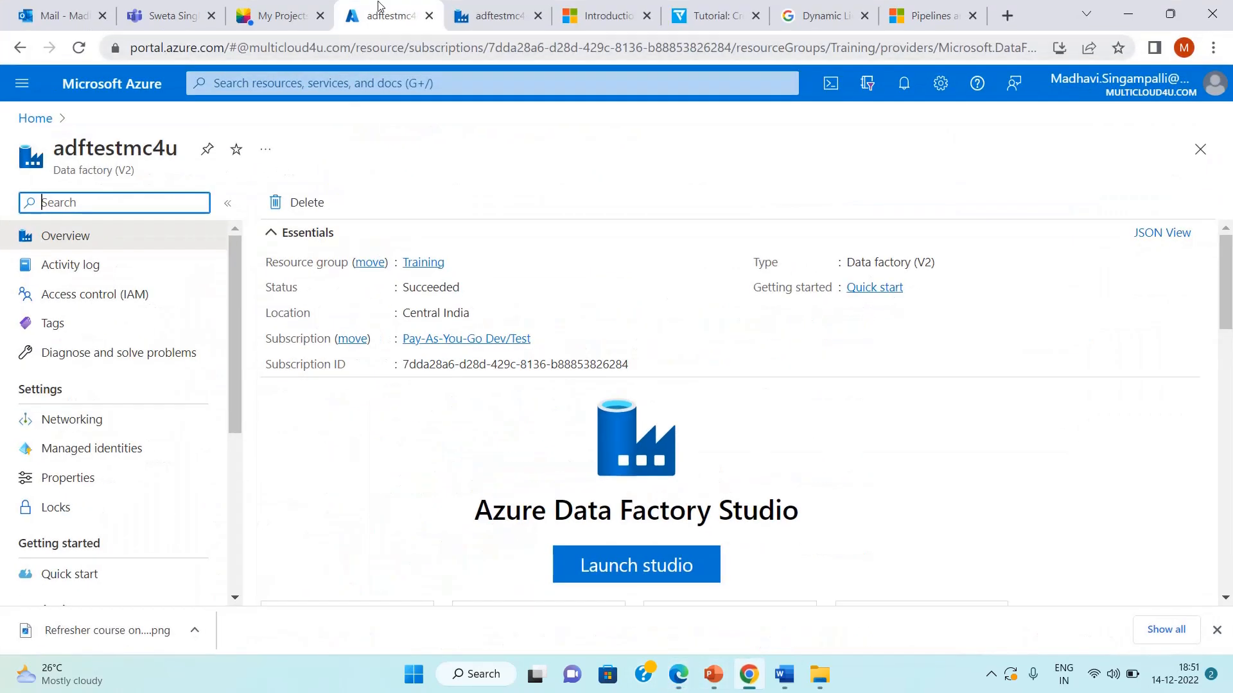
{"action": "left_click", "coordinate": [35, 118]}
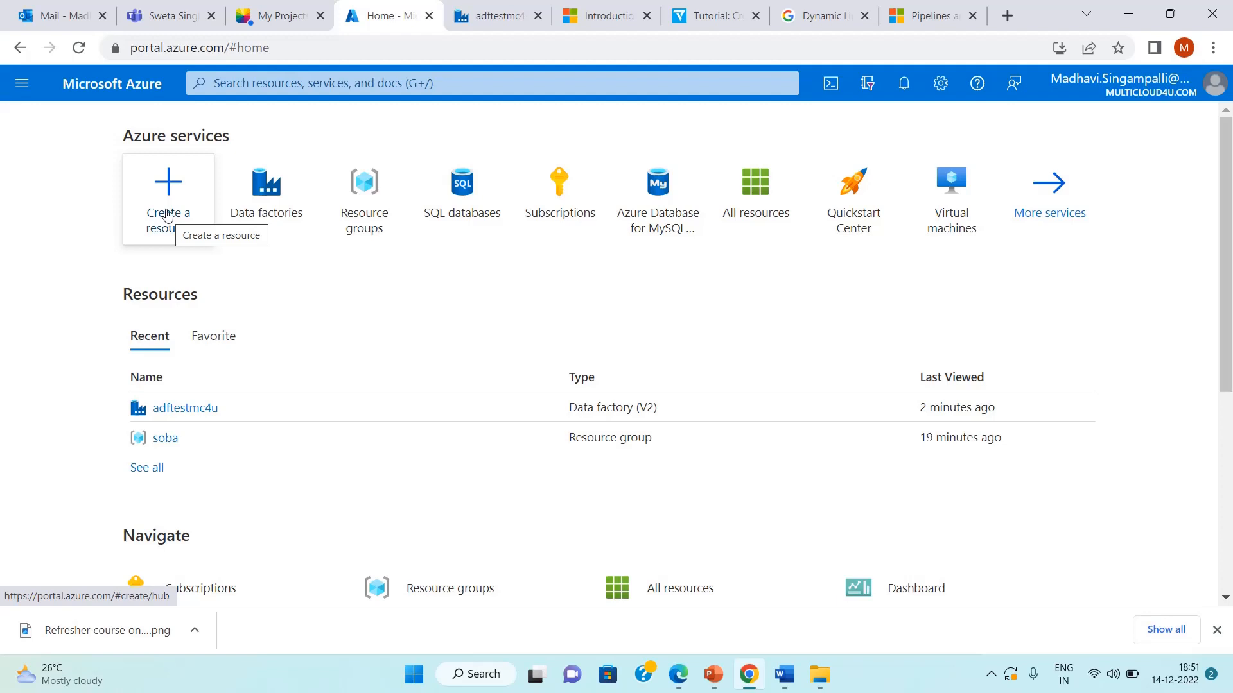
View the list of all resources in the portal and return to the home page
{"action": "left_click", "coordinate": [17, 93]}
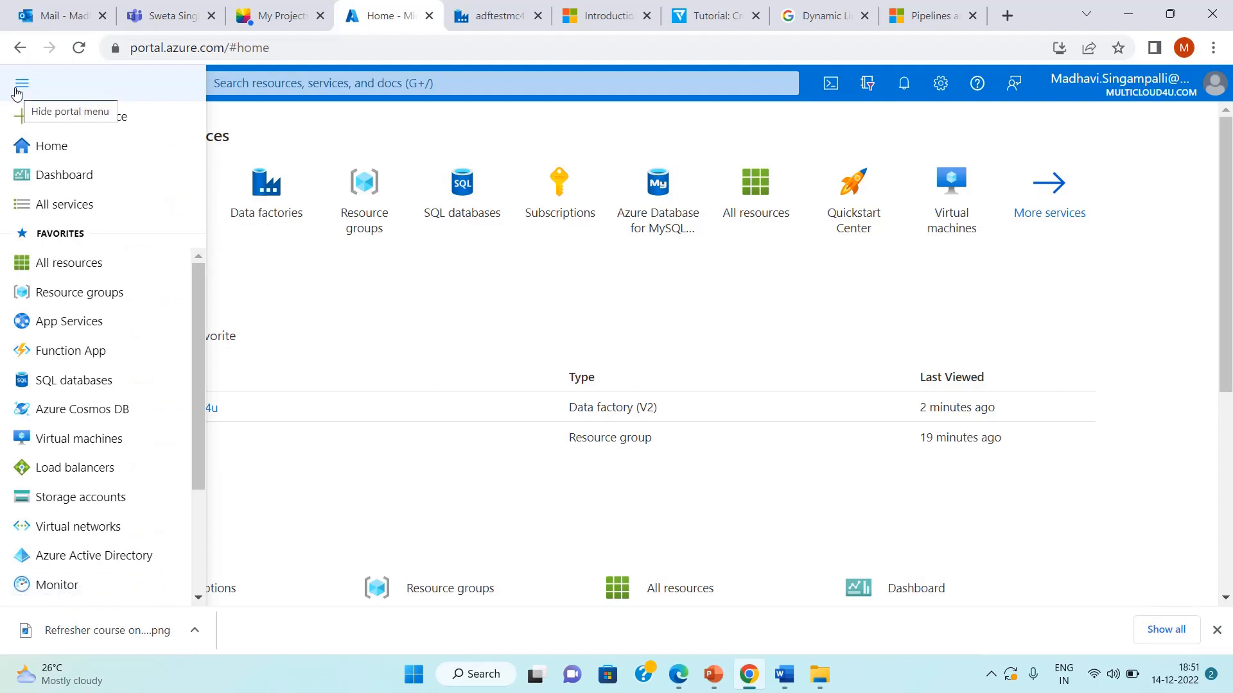
{"action": "left_click", "coordinate": [55, 268]}
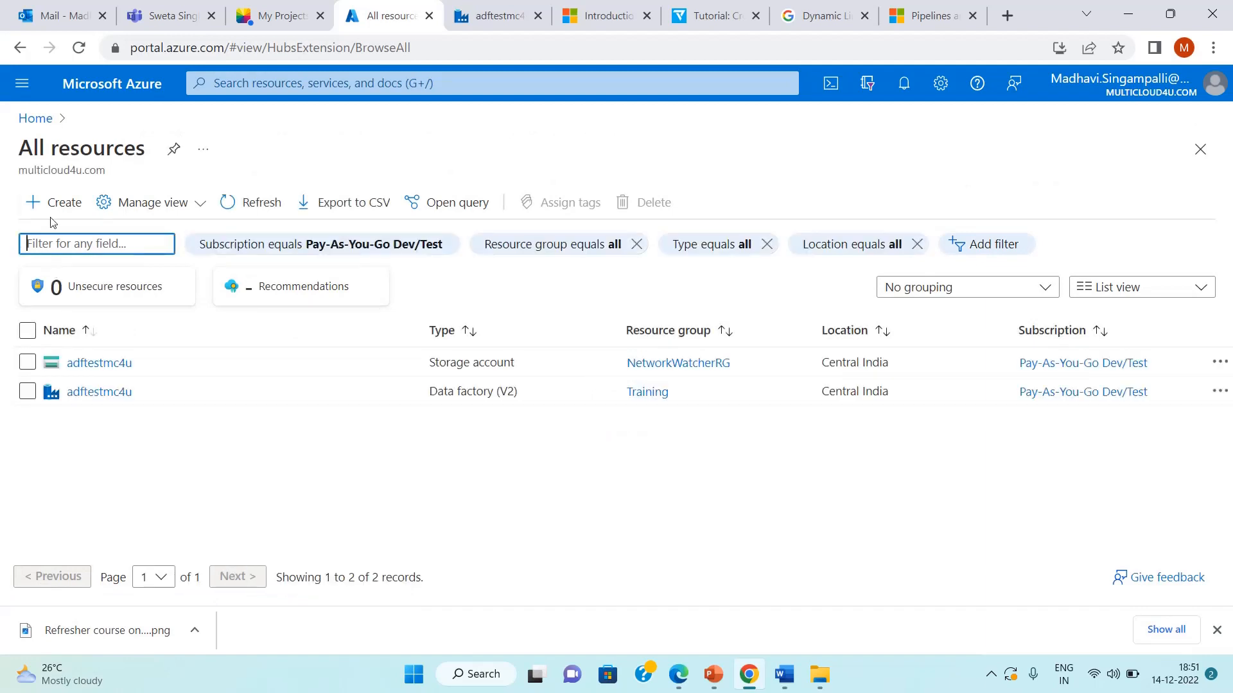
{"action": "left_click", "coordinate": [34, 119]}
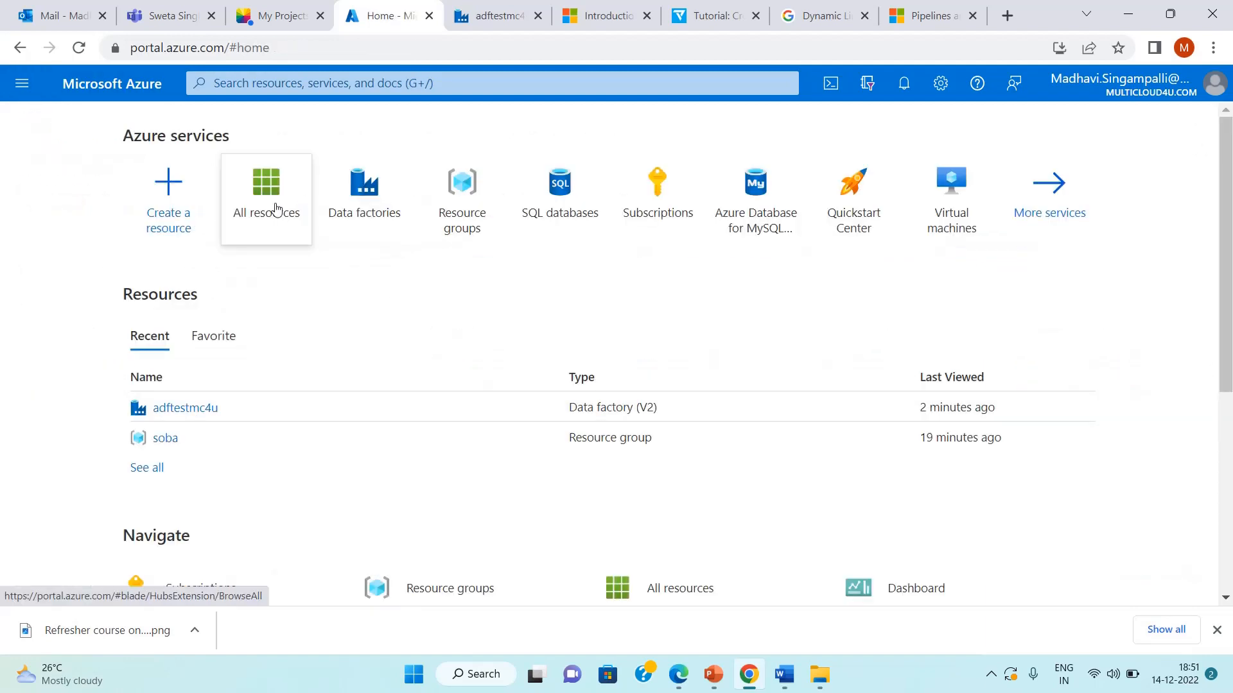
{"action": "left_click", "coordinate": [365, 203]}
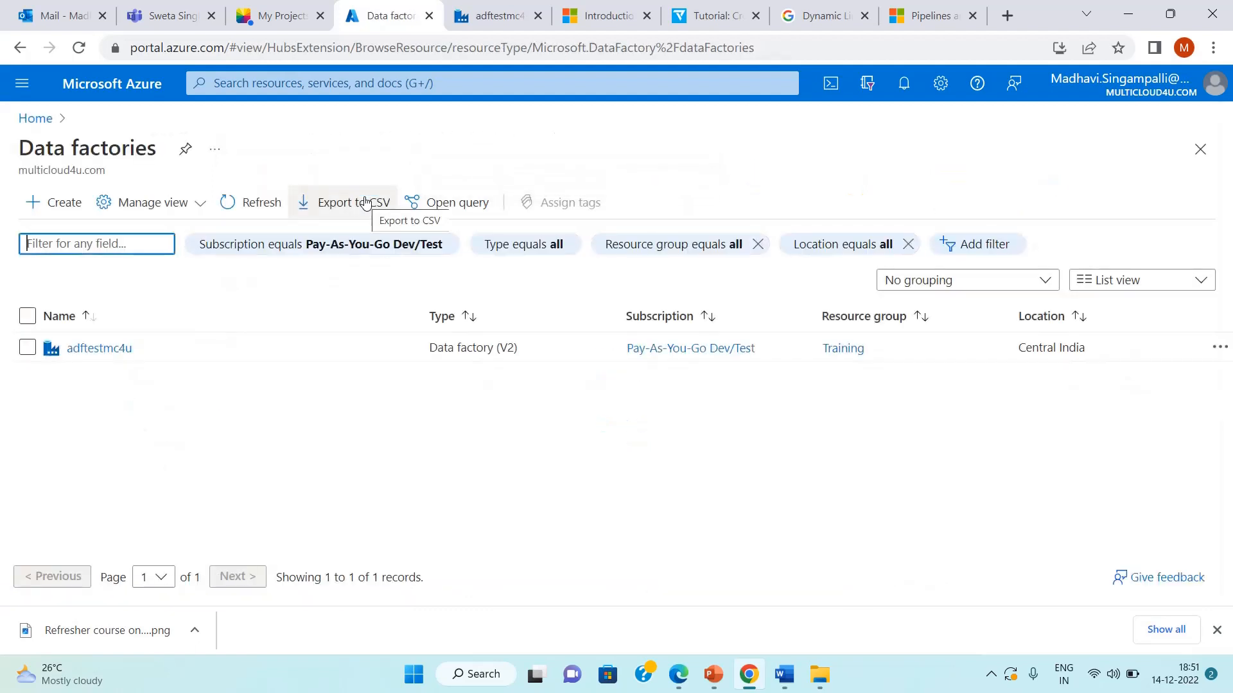
{"action": "left_click", "coordinate": [62, 204]}
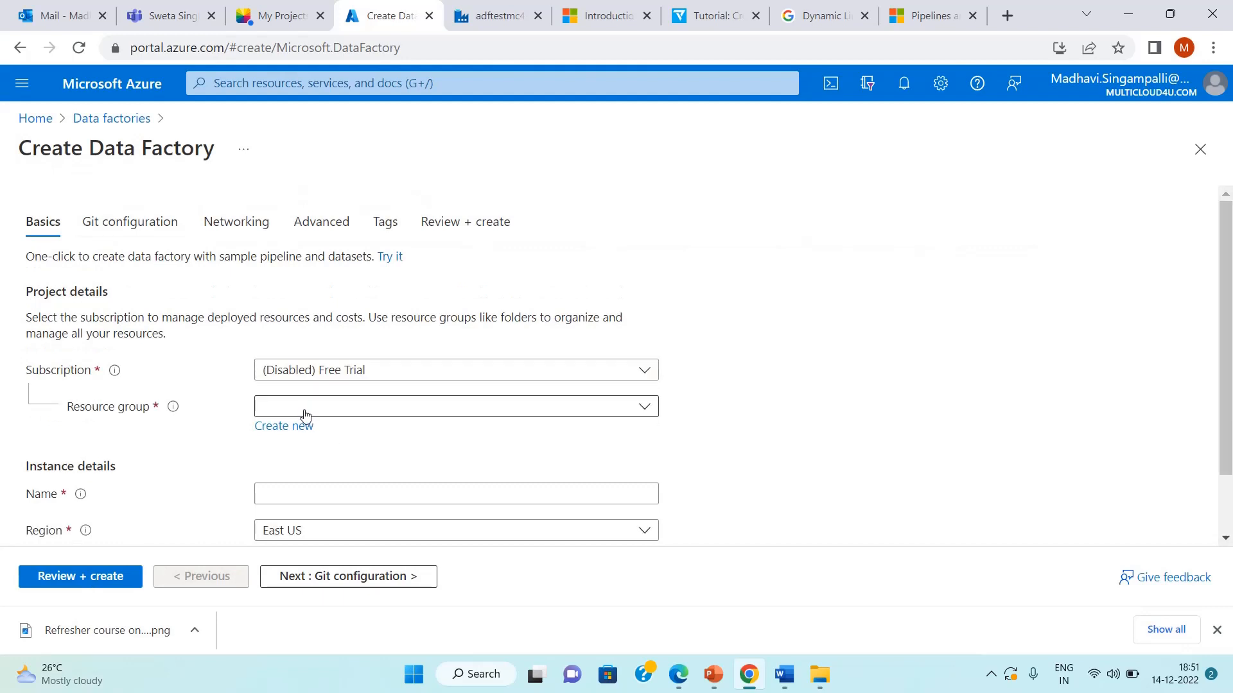
{"action": "left_click", "coordinate": [305, 411]}
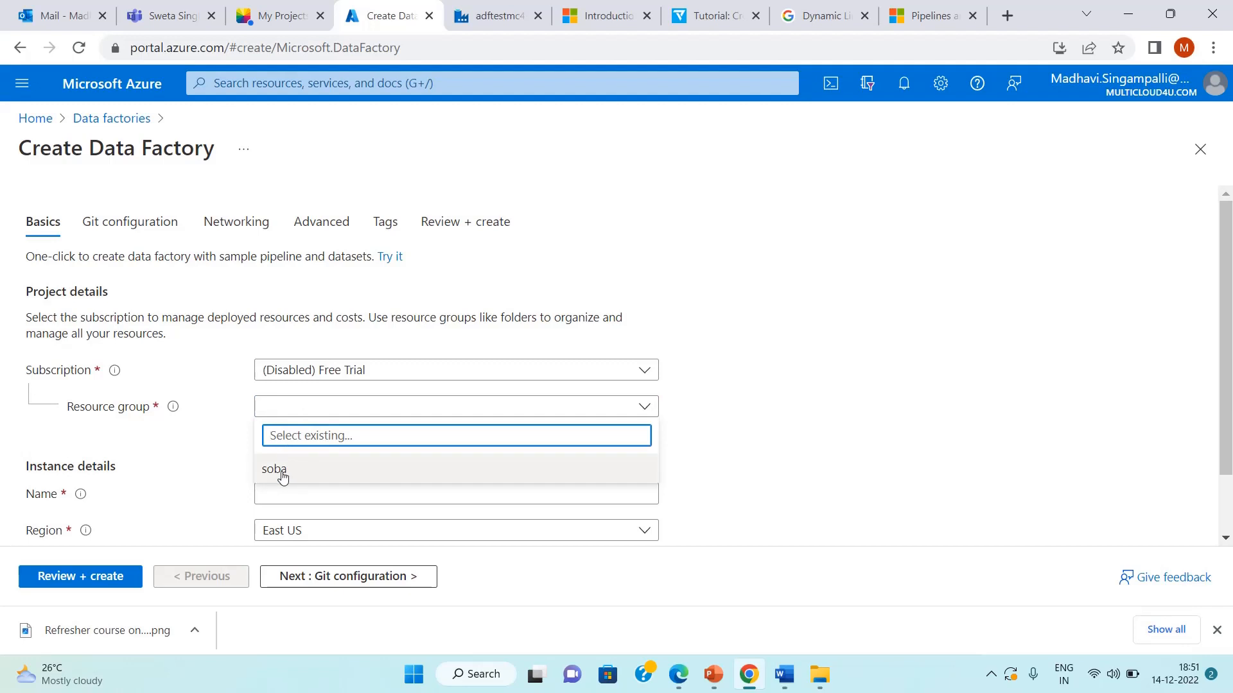
{"action": "left_click", "coordinate": [275, 469]}
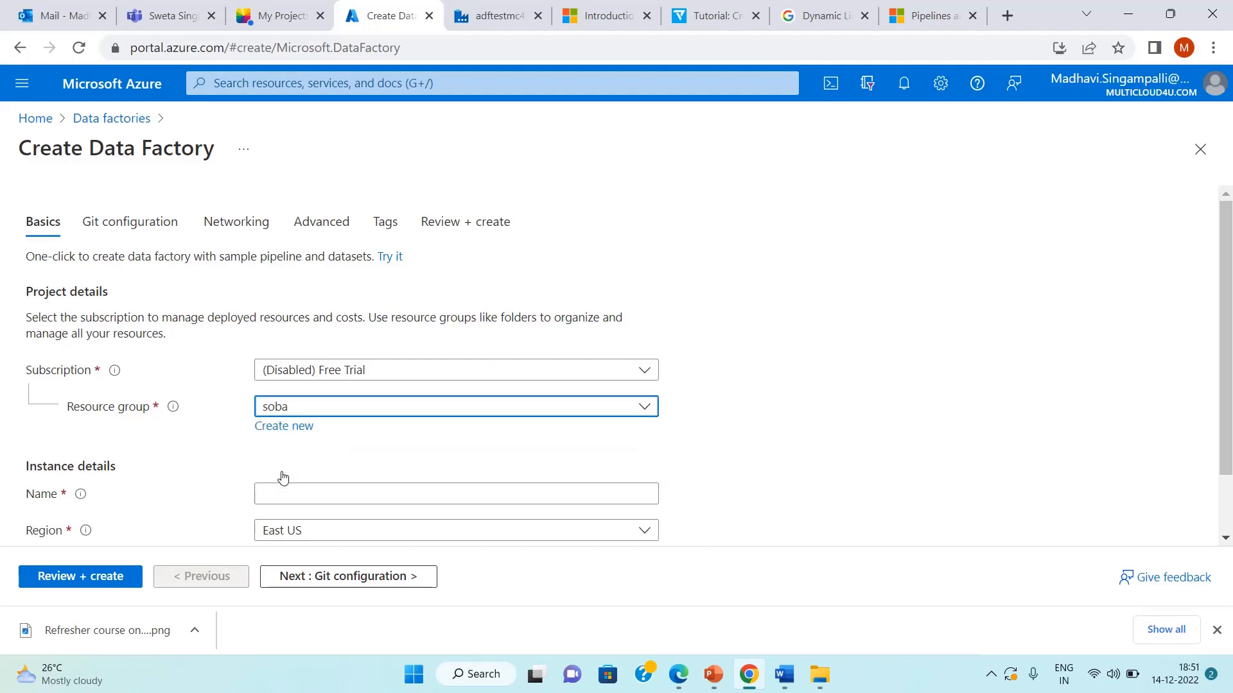
{"action": "left_click", "coordinate": [31, 119]}
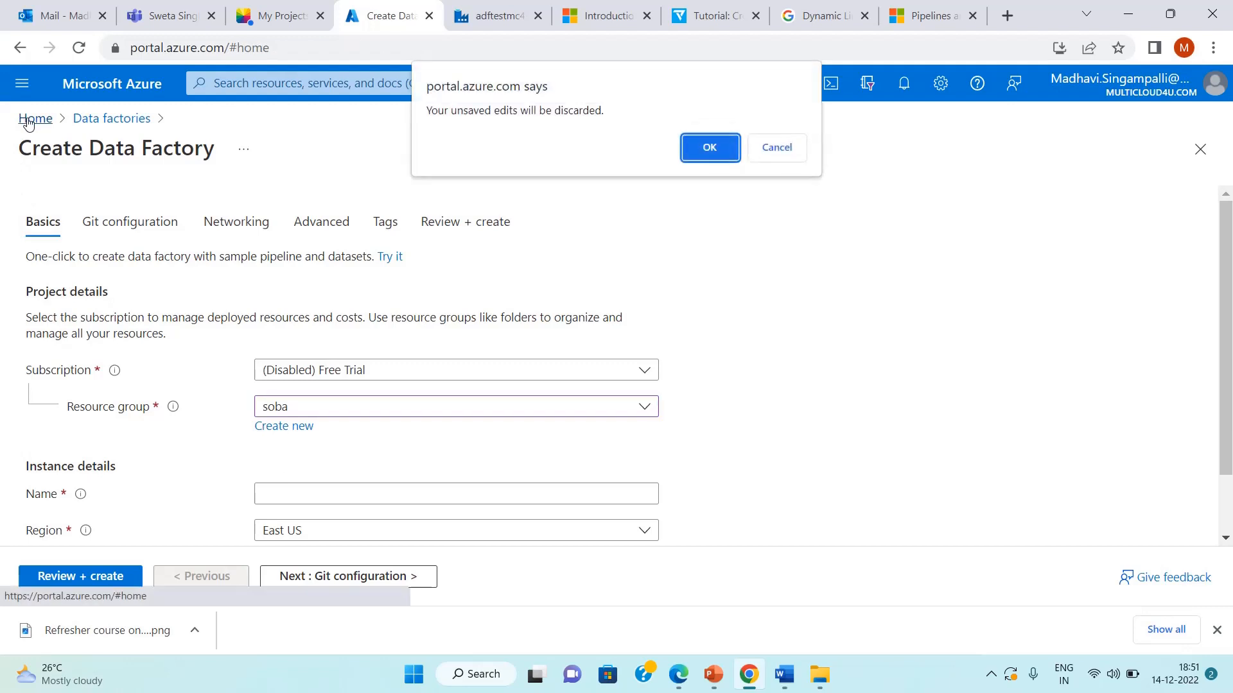
{"action": "left_click", "coordinate": [700, 154]}
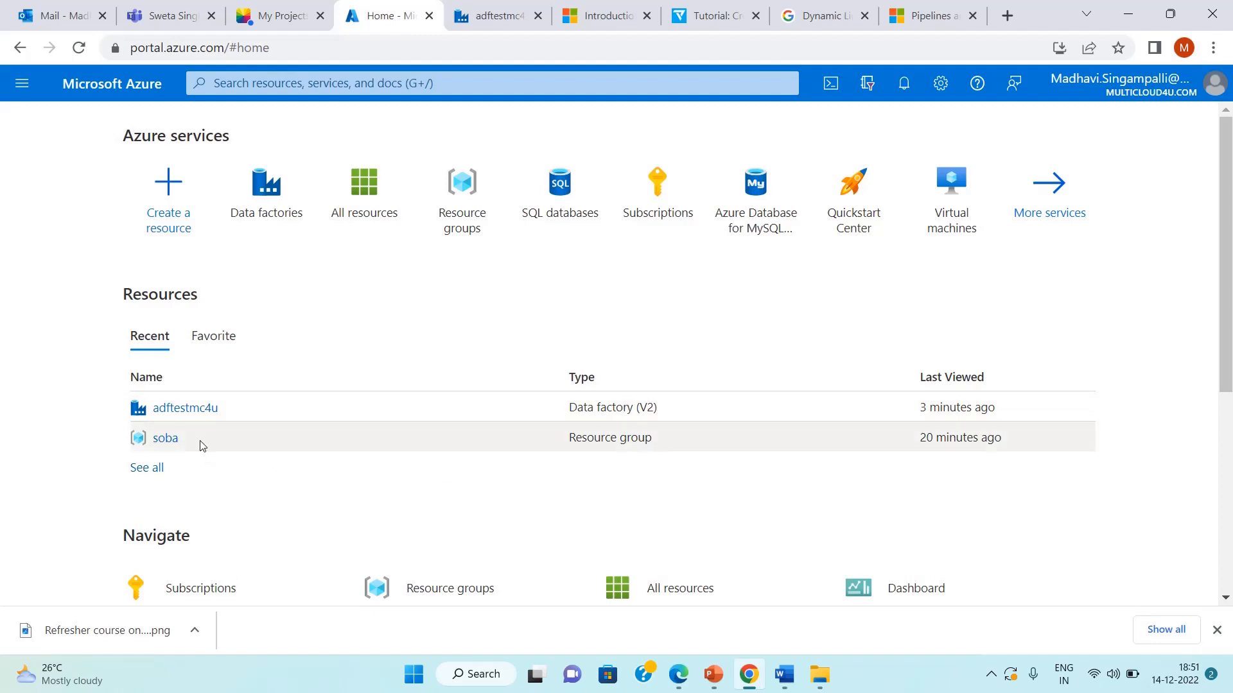
Launch the studio for the adftestmc4u data factory and create a new pipeline in it
{"action": "left_click", "coordinate": [186, 409]}
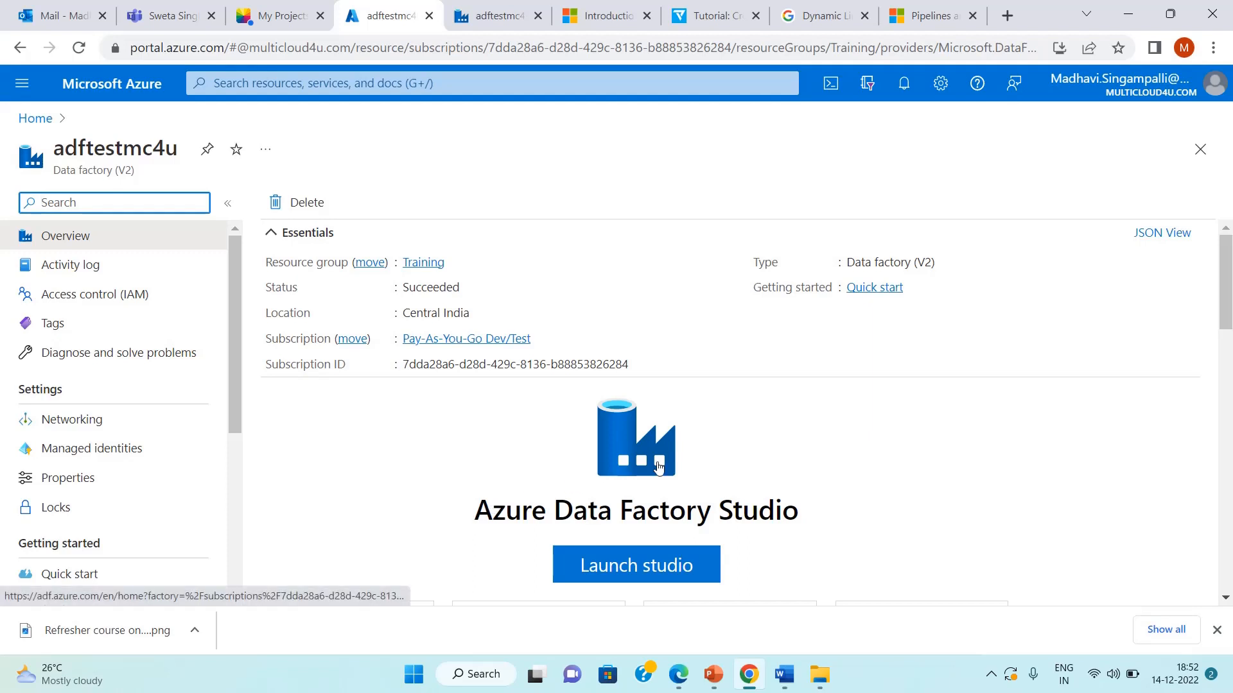
{"action": "left_click", "coordinate": [646, 570]}
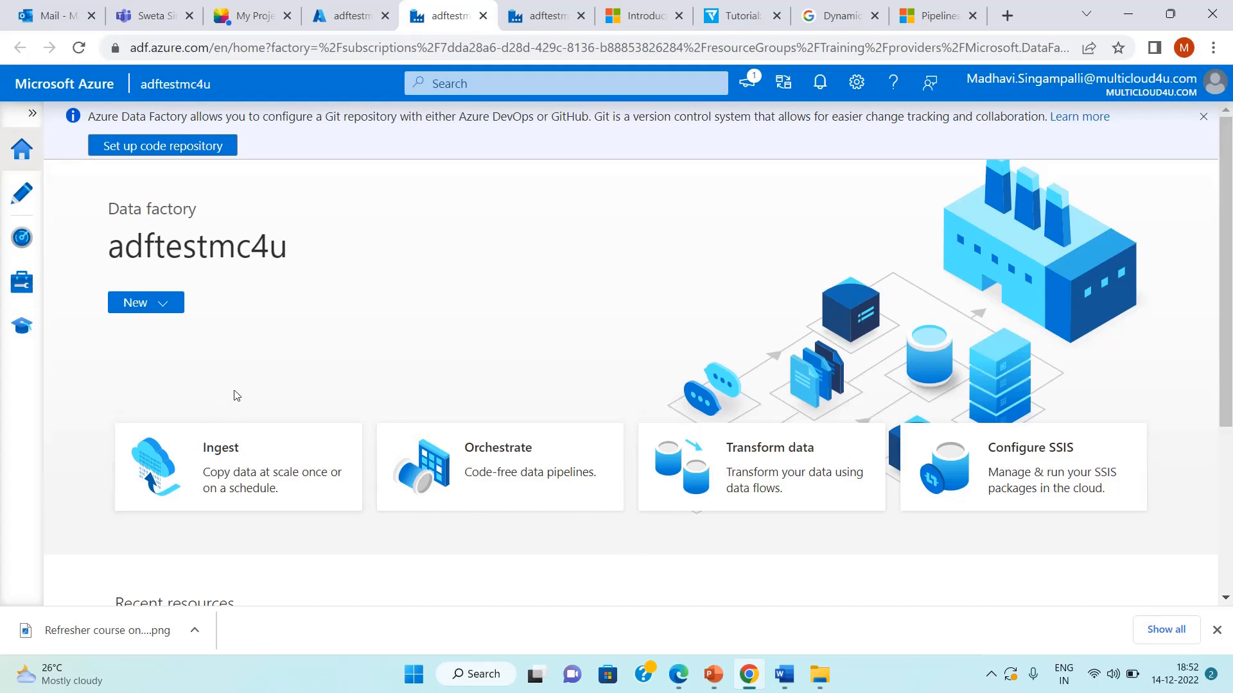
{"action": "left_click", "coordinate": [165, 302]}
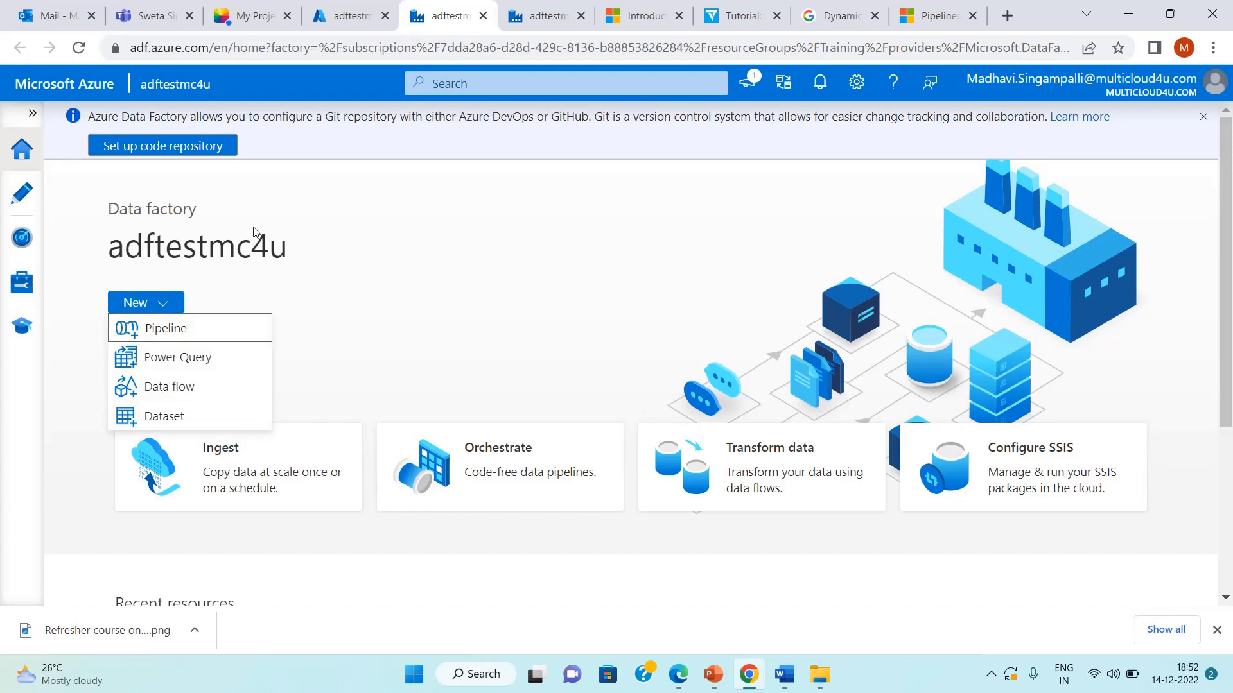
{"action": "left_click", "coordinate": [174, 329]}
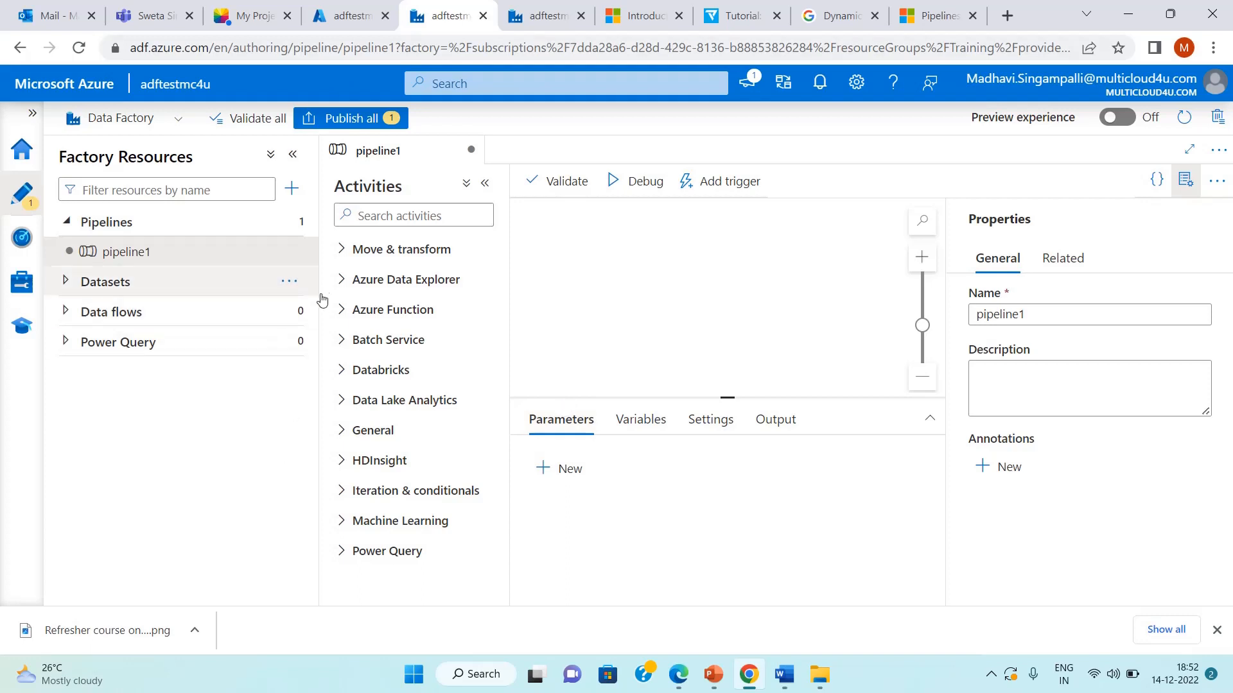
Rename the new pipeline to "Piepline new"
{"action": "left_click", "coordinate": [290, 253]}
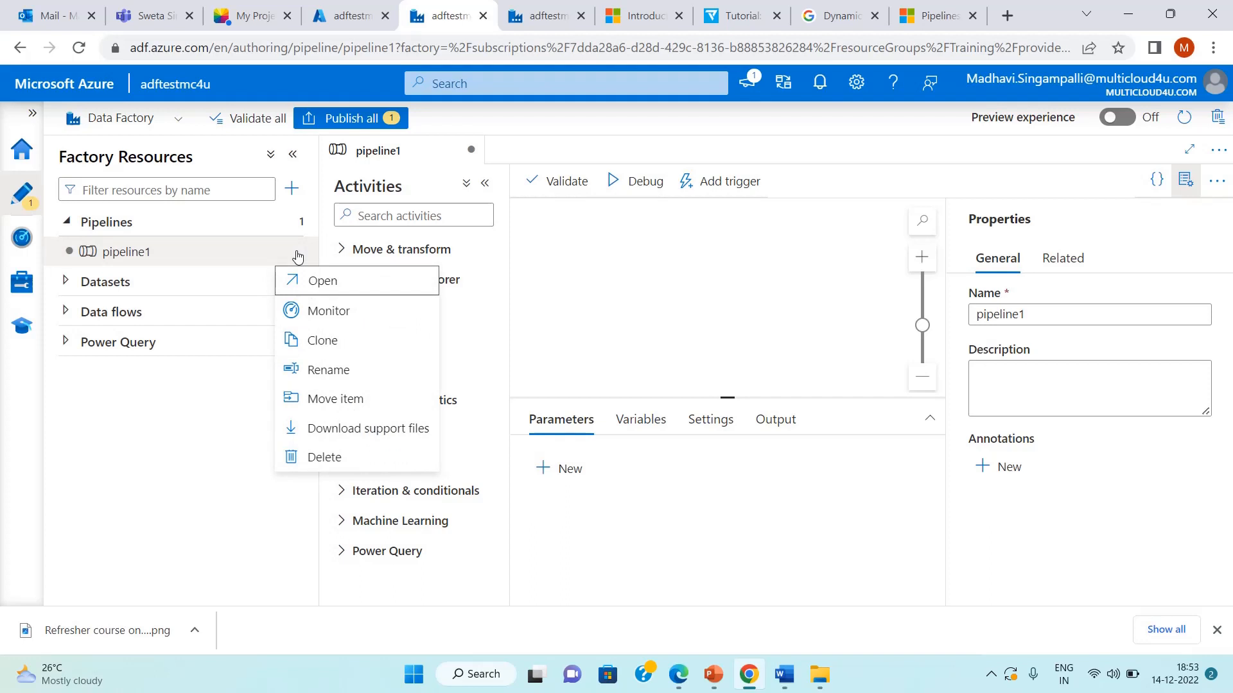
{"action": "left_click", "coordinate": [328, 370]}
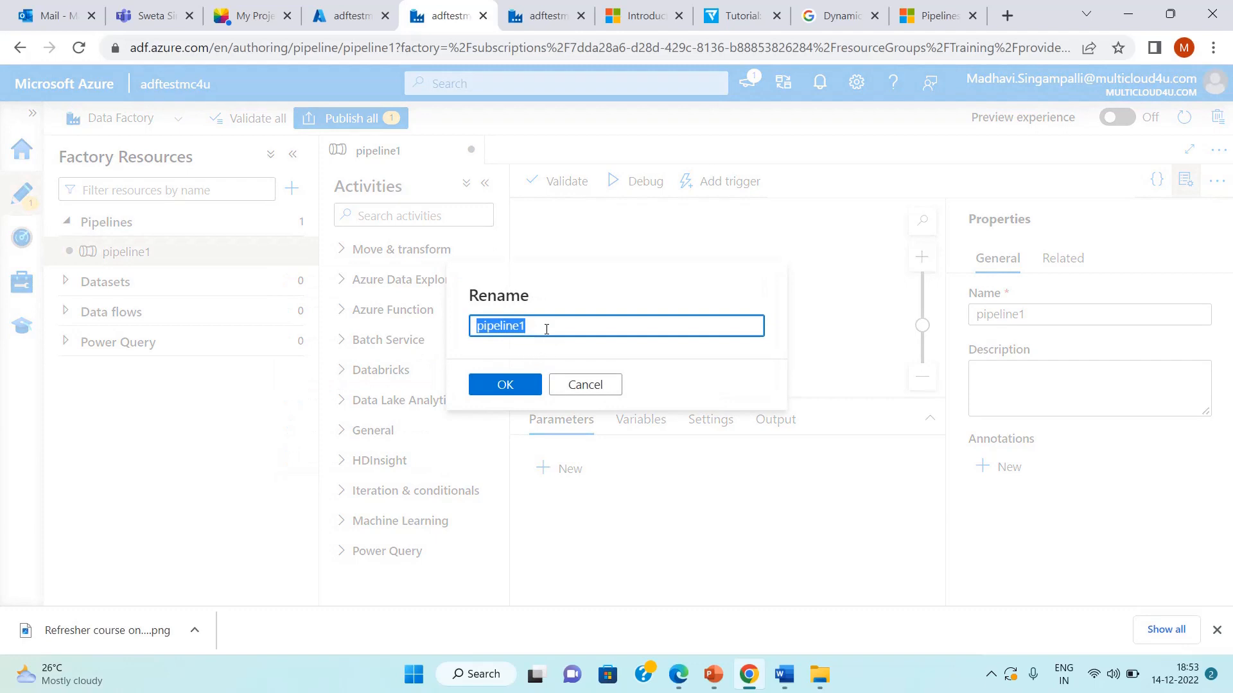
{"action": "key", "text": "BackSpace"}
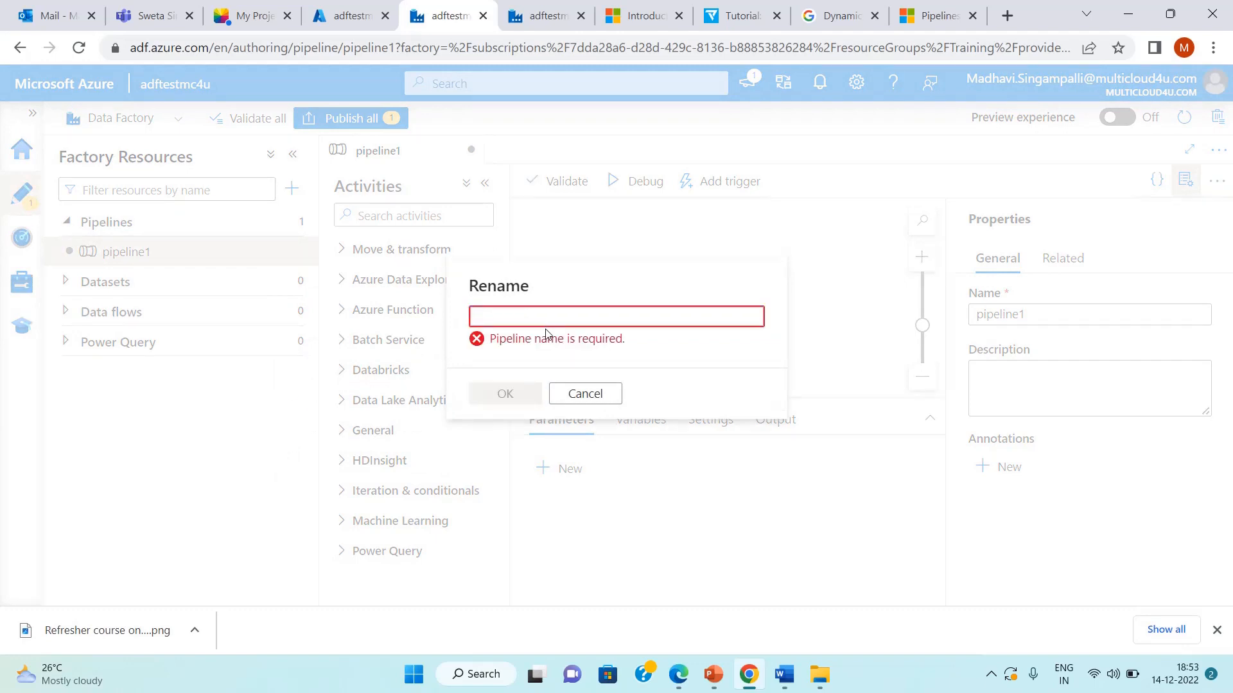
{"action": "type", "text": "Piepli"}
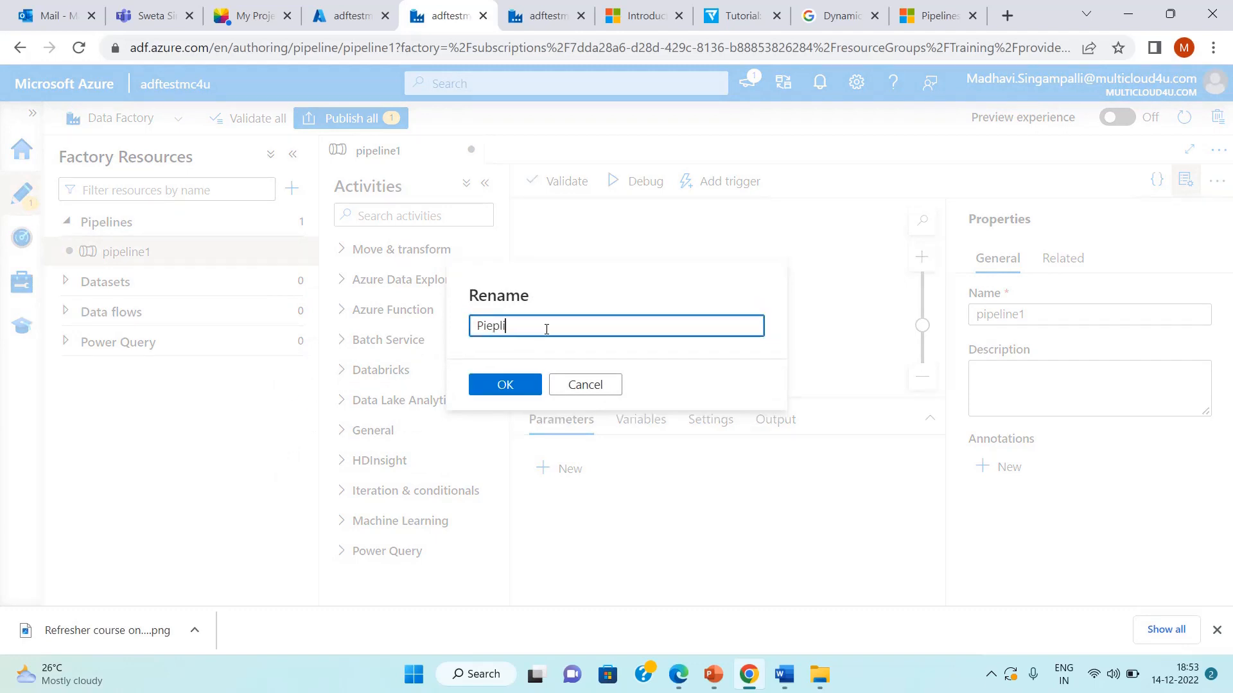
{"action": "type", "text": "nenew"}
{"action": "left_click", "coordinate": [520, 327]}
{"action": "left_click", "coordinate": [506, 386]}
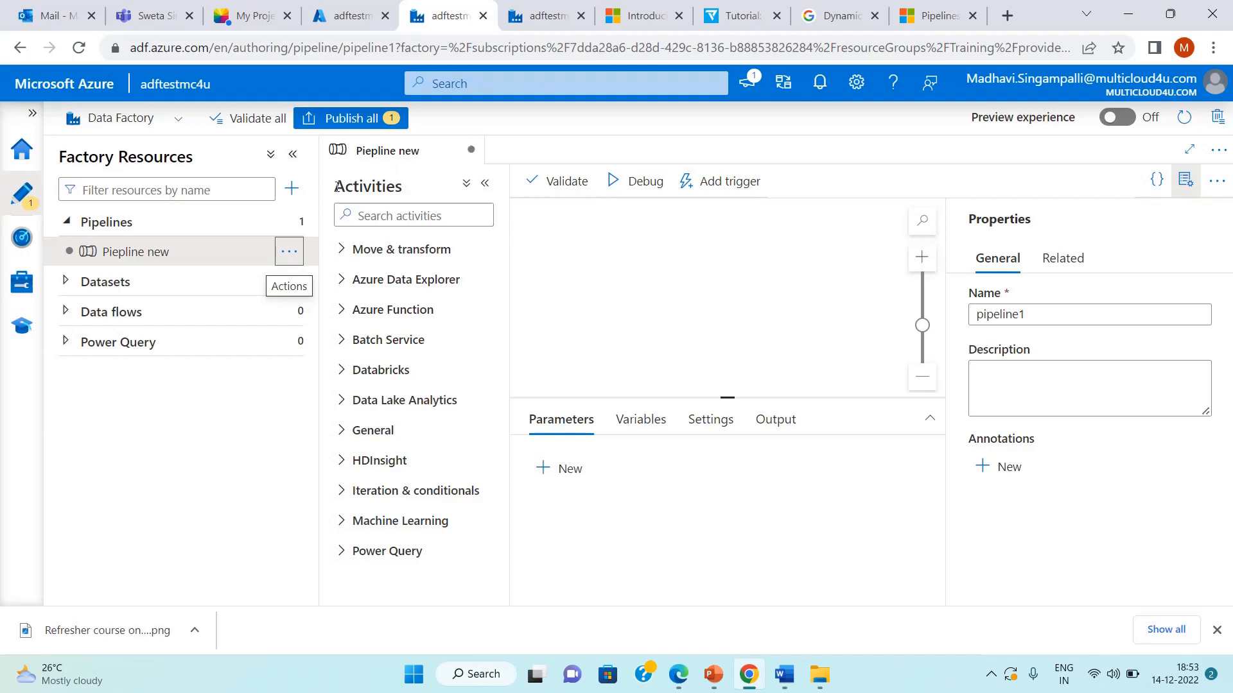
Add a Copy data activity from the Move & transform group to the pipeline canvas
{"action": "left_click_drag", "start_coordinate": [336, 186], "coordinate": [426, 184]}
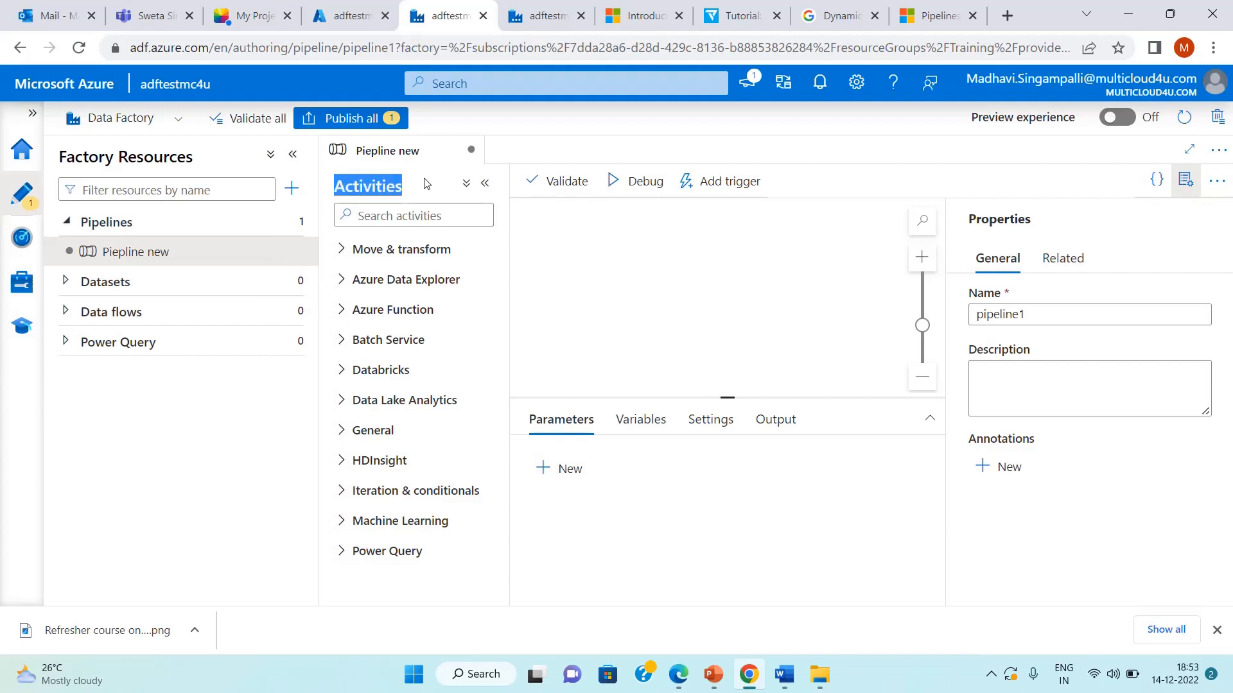
{"action": "left_click", "coordinate": [424, 183]}
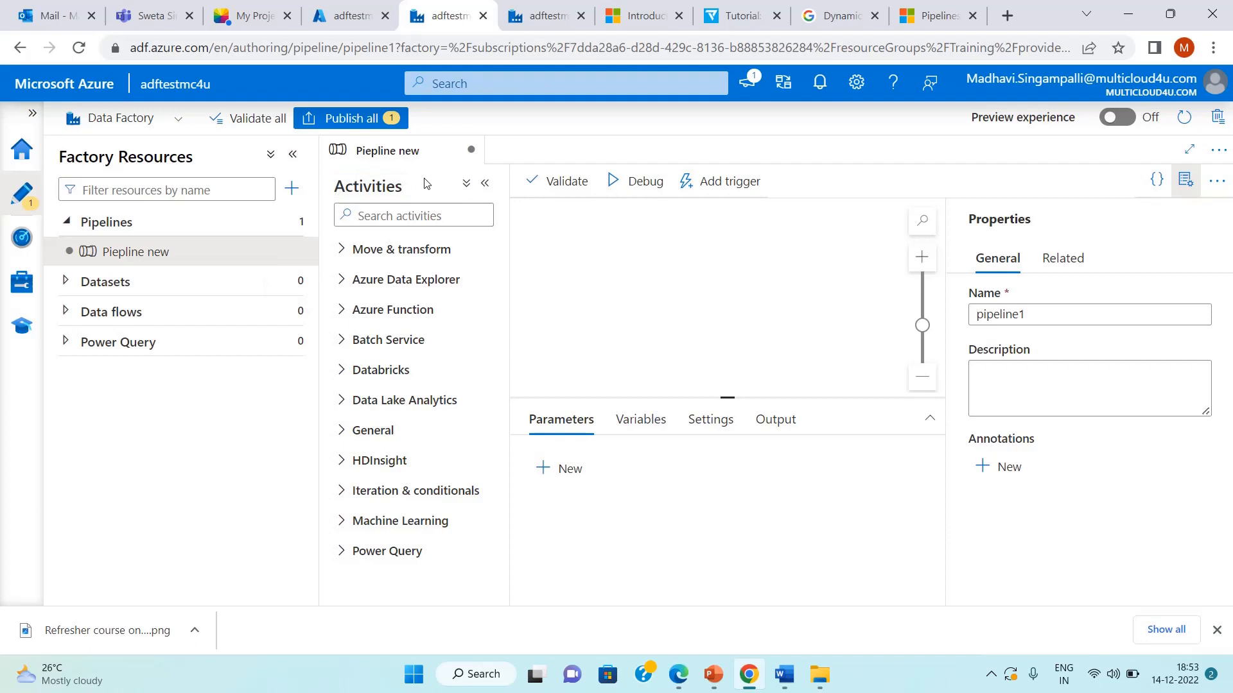
{"action": "left_click", "coordinate": [352, 256]}
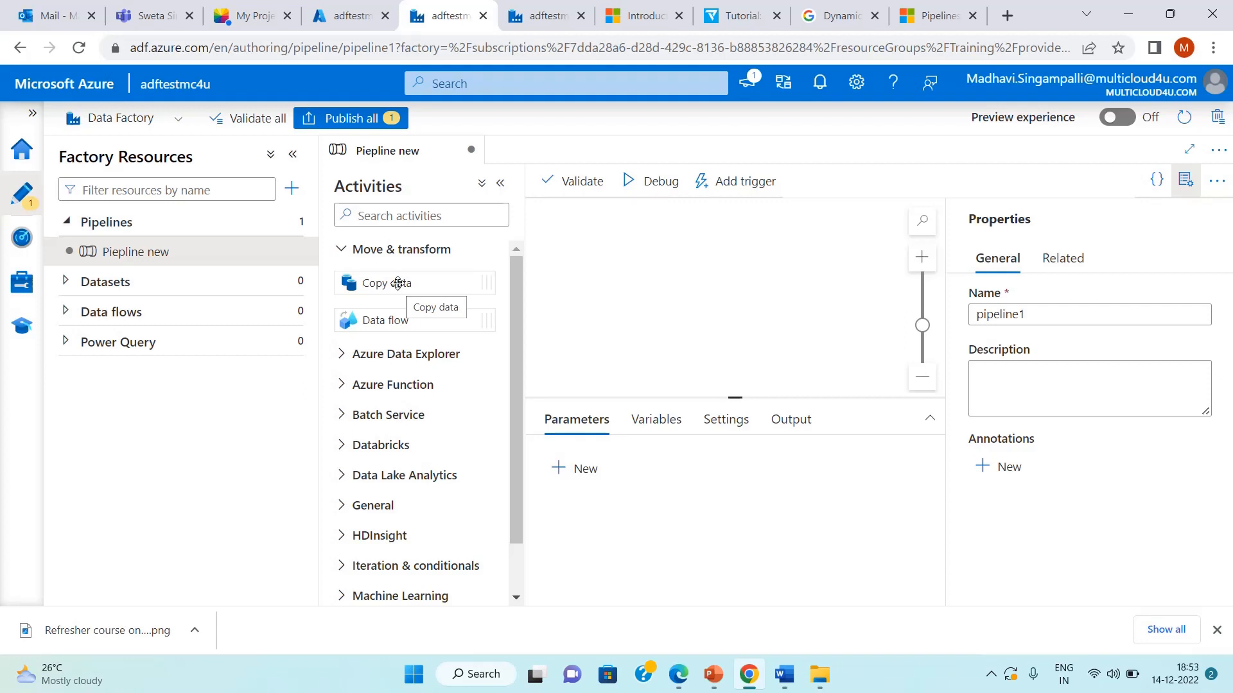
{"action": "left_click_drag", "start_coordinate": [398, 283], "coordinate": [634, 260]}
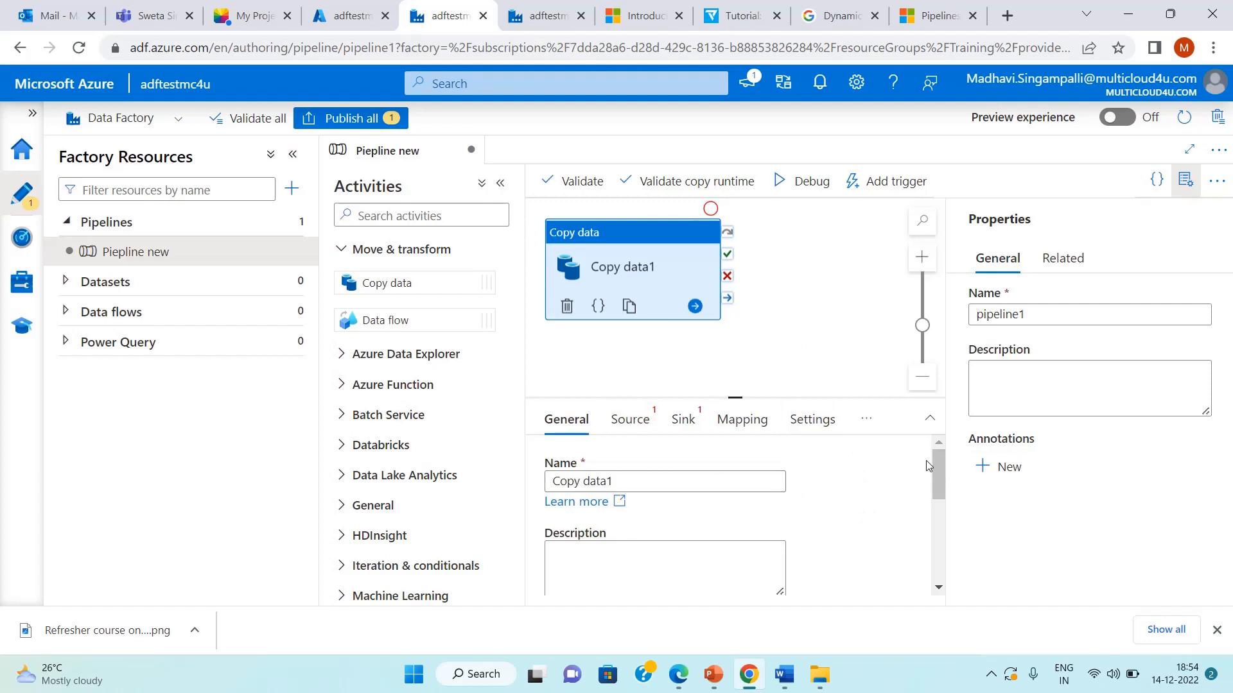
Rename the Copy data activity to "copy characters"
{"action": "mouse_move", "coordinate": [940, 468]}
{"action": "left_mouse_down"}
{"action": "mouse_move", "coordinate": [941, 488]}
{"action": "mouse_move", "coordinate": [941, 474]}
{"action": "left_mouse_up"}
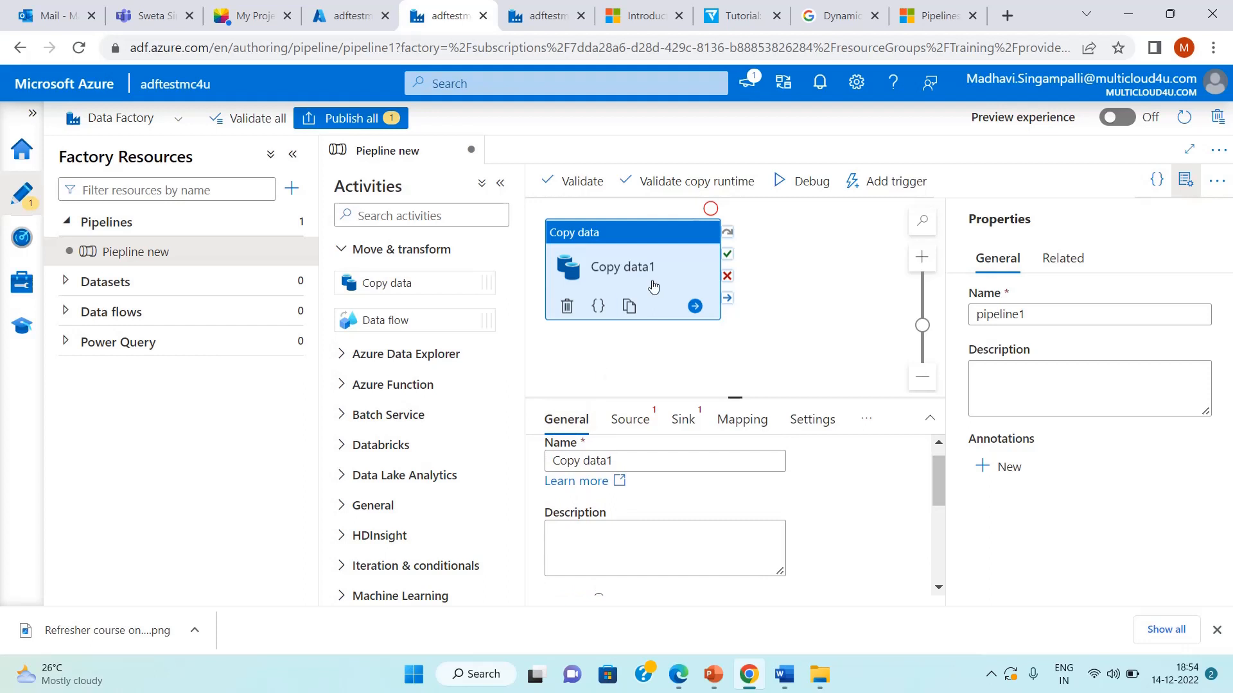
{"action": "left_click", "coordinate": [622, 460]}
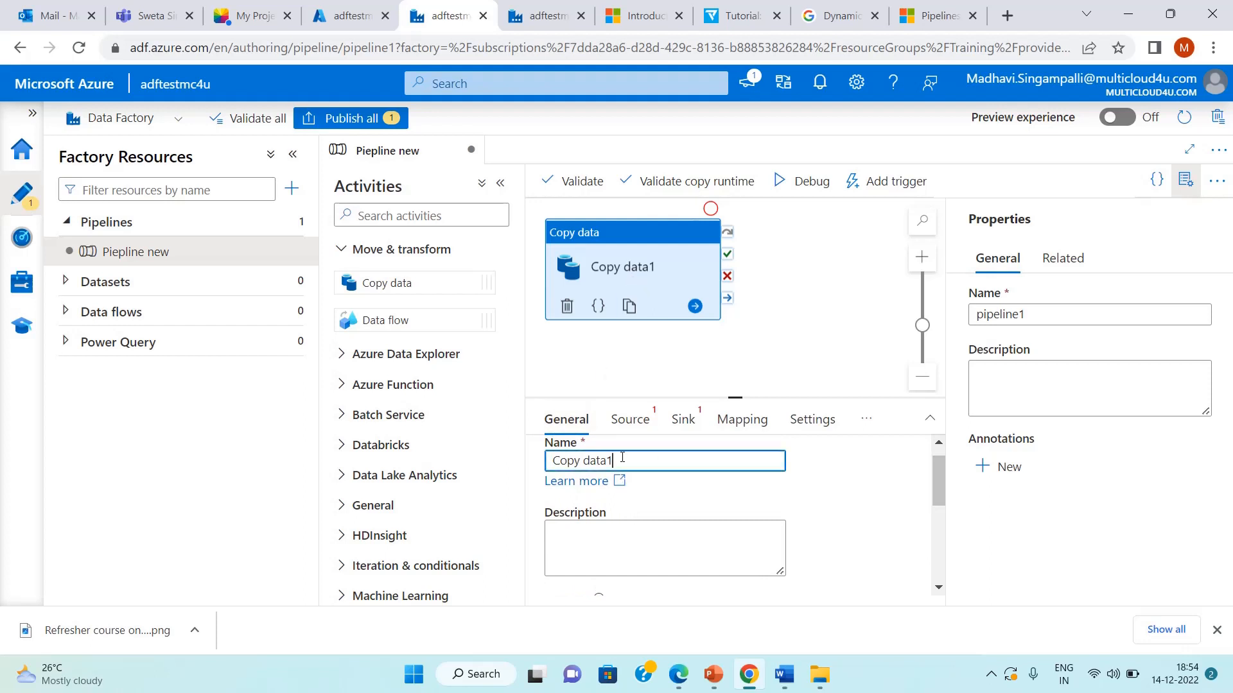
{"action": "key", "text": "BackSpace"}
{"action": "key", "text": "BackSpace"}
{"action": "key", "text": "BackSpace"}
{"action": "key", "text": "BackSpace"}
{"action": "key", "text": "BackSpace"}
{"action": "key", "text": "BackSpace"}
{"action": "key", "text": "BackSpace"}
{"action": "key", "text": "BackSpace"}
{"action": "key", "text": "BackSpace"}
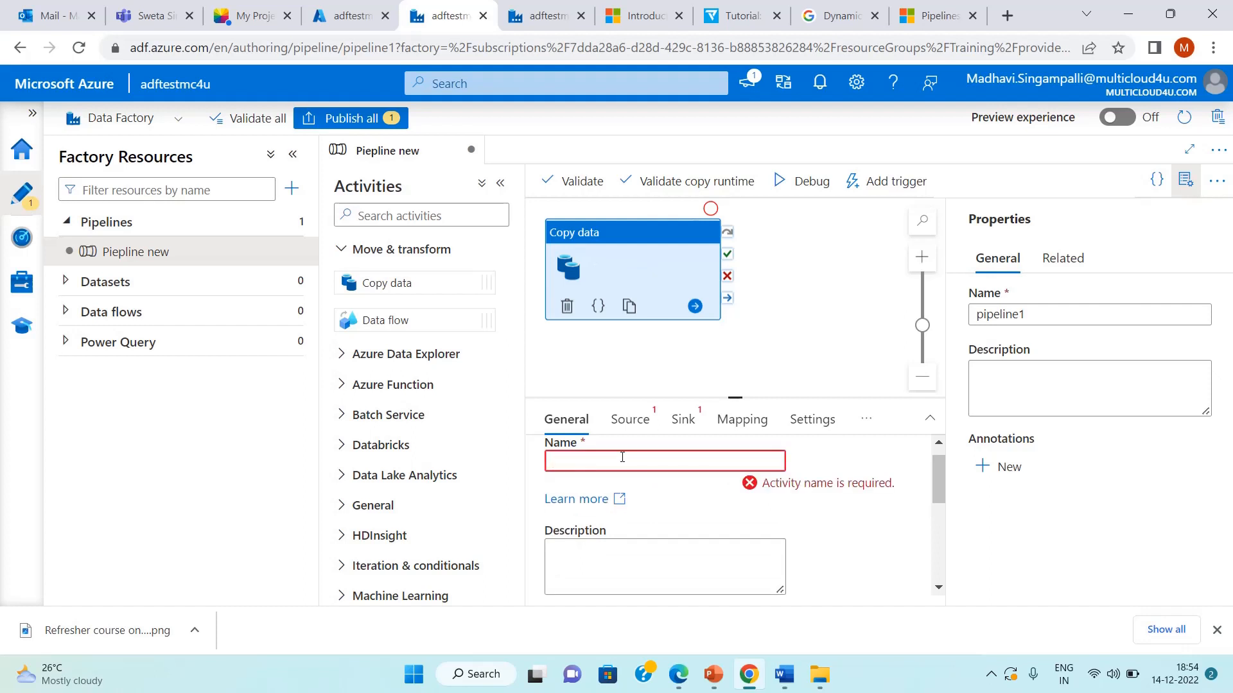
{"action": "type", "text": "copy charact"}
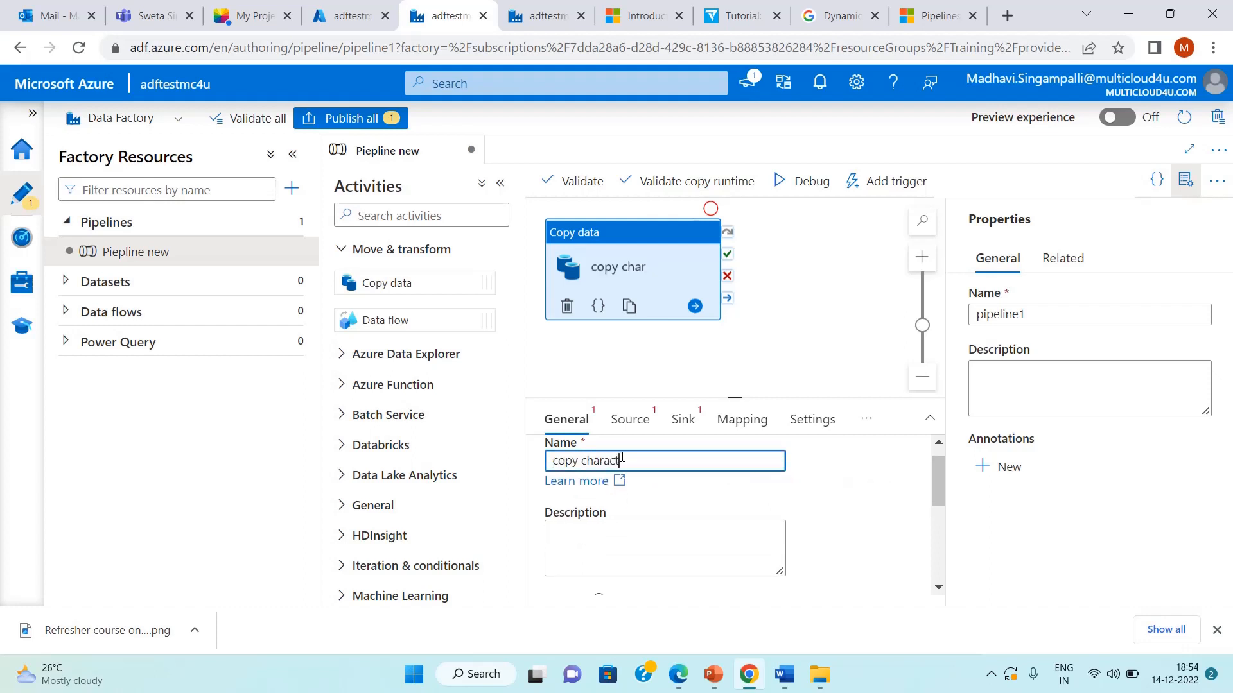
{"action": "type", "text": "ers"}
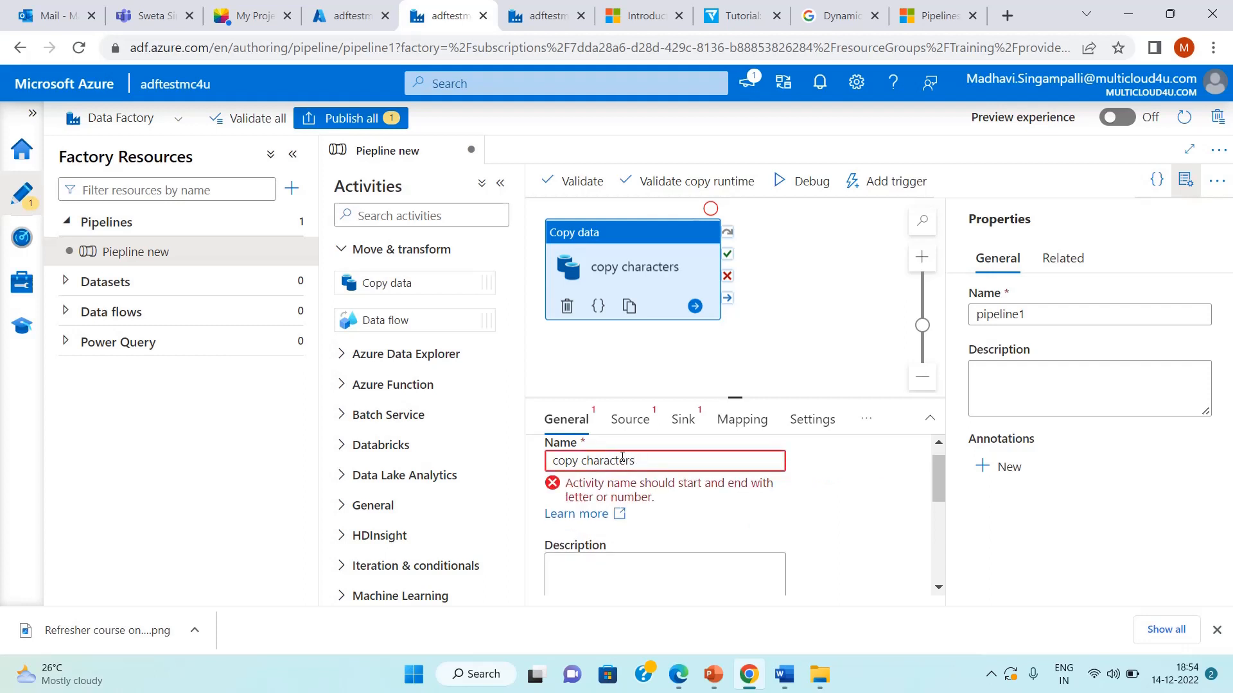
Change the copy activity's name to "copy data"
{"action": "key", "text": "BackSpace"}
{"action": "key", "text": "BackSpace"}
{"action": "key", "text": "BackSpace"}
{"action": "key", "text": "BackSpace"}
{"action": "key", "text": "BackSpace"}
{"action": "key", "text": "BackSpace"}
{"action": "key", "text": "BackSpace"}
{"action": "key", "text": "BackSpace"}
{"action": "key", "text": "BackSpace"}
{"action": "key", "text": "BackSpace"}
{"action": "key", "text": "BackSpace"}
{"action": "type", "text": "data"}
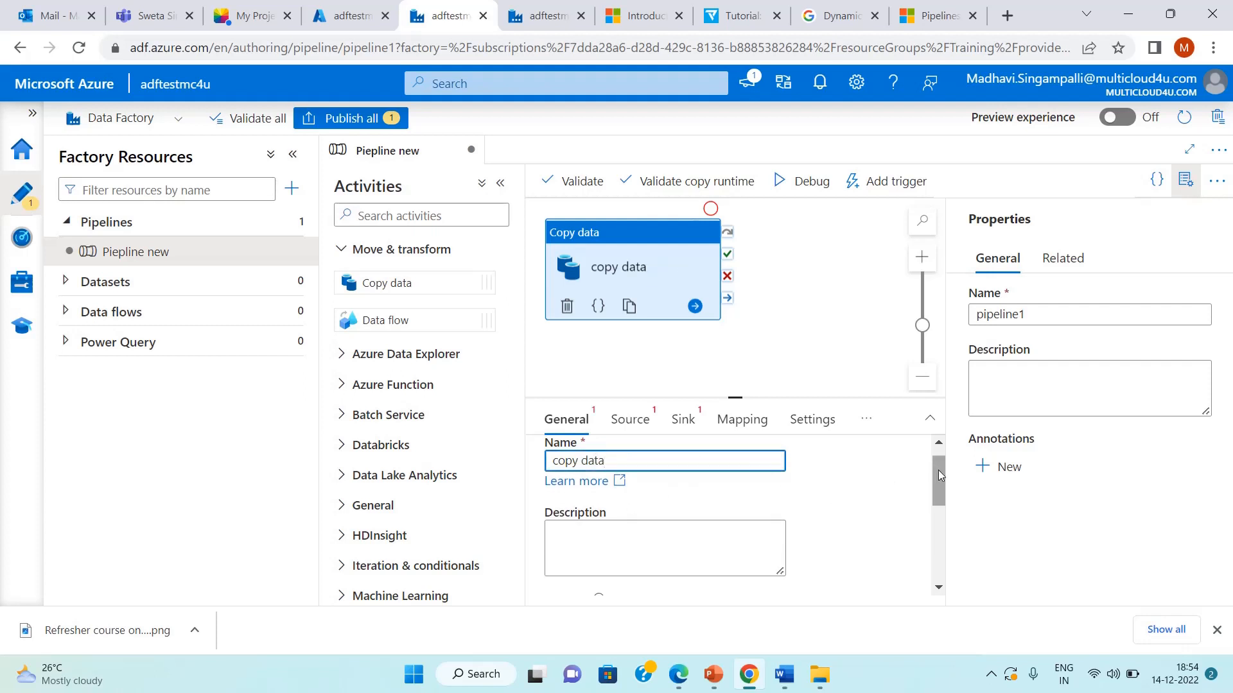
{"action": "left_click_drag", "start_coordinate": [938, 470], "coordinate": [938, 491]}
{"action": "left_click", "coordinate": [613, 481]}
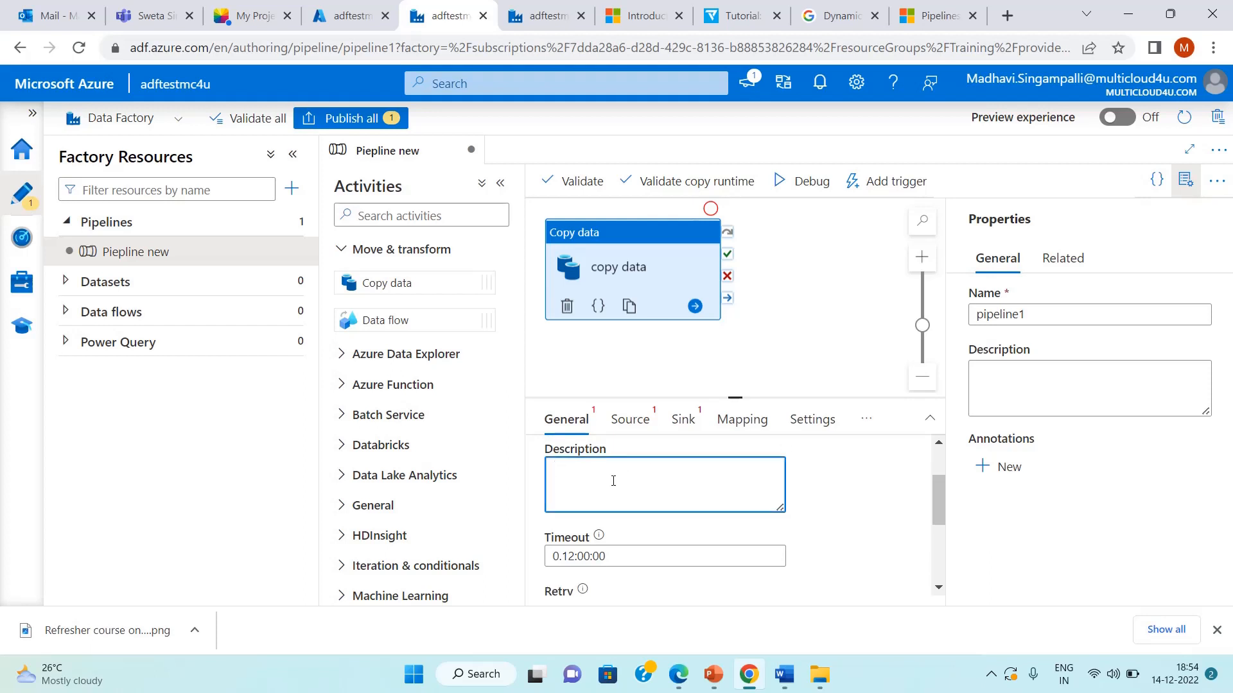
{"action": "left_click_drag", "start_coordinate": [939, 488], "coordinate": [931, 448]}
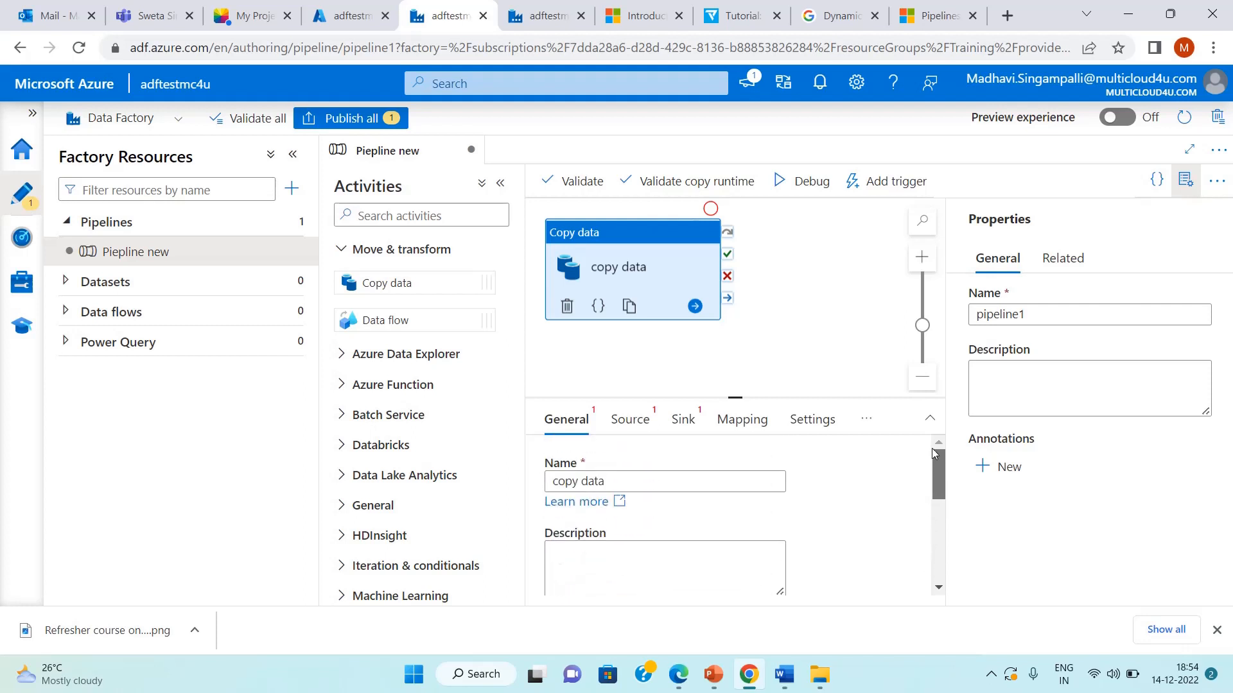
Start creating a new source dataset for the copy data activity
{"action": "left_click", "coordinate": [640, 420]}
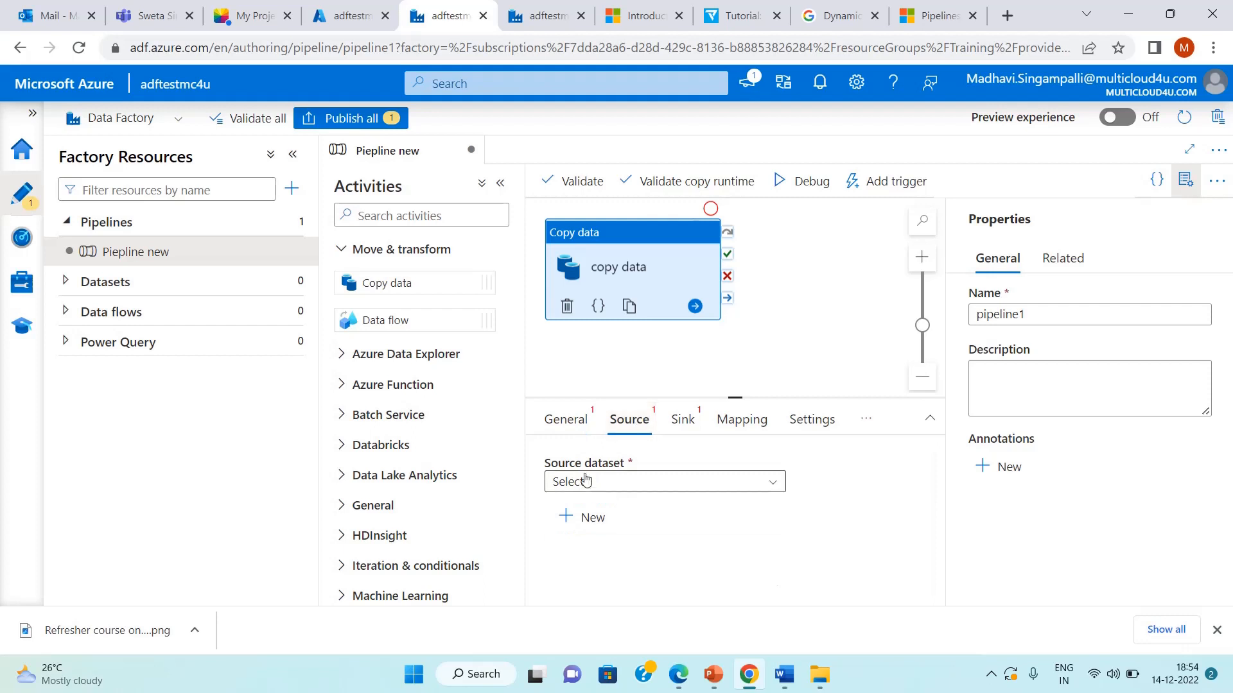
{"action": "left_click", "coordinate": [658, 479]}
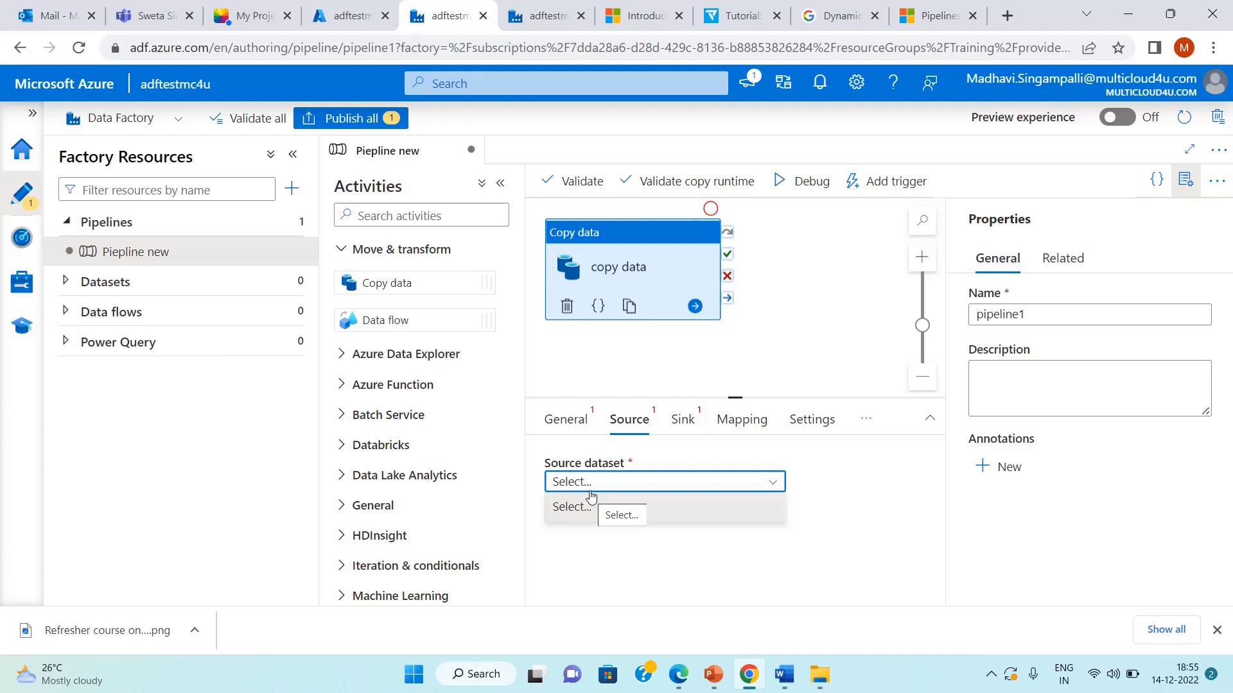
{"action": "left_click", "coordinate": [604, 571]}
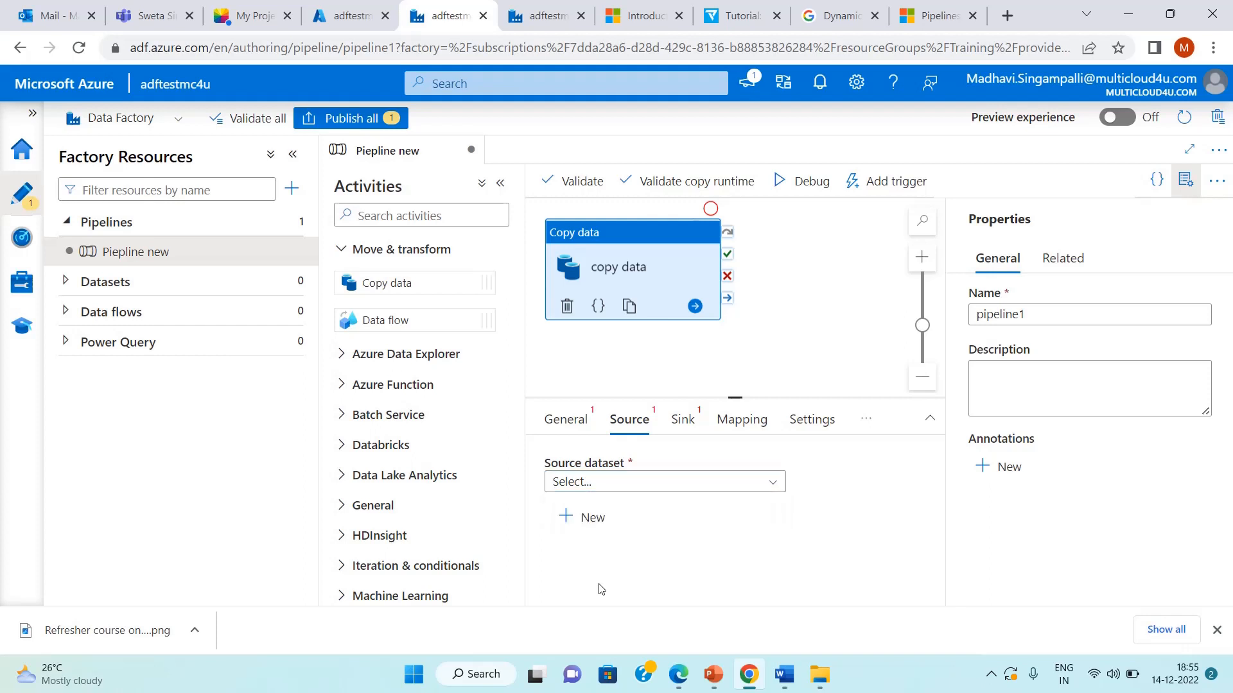
{"action": "left_click", "coordinate": [584, 520]}
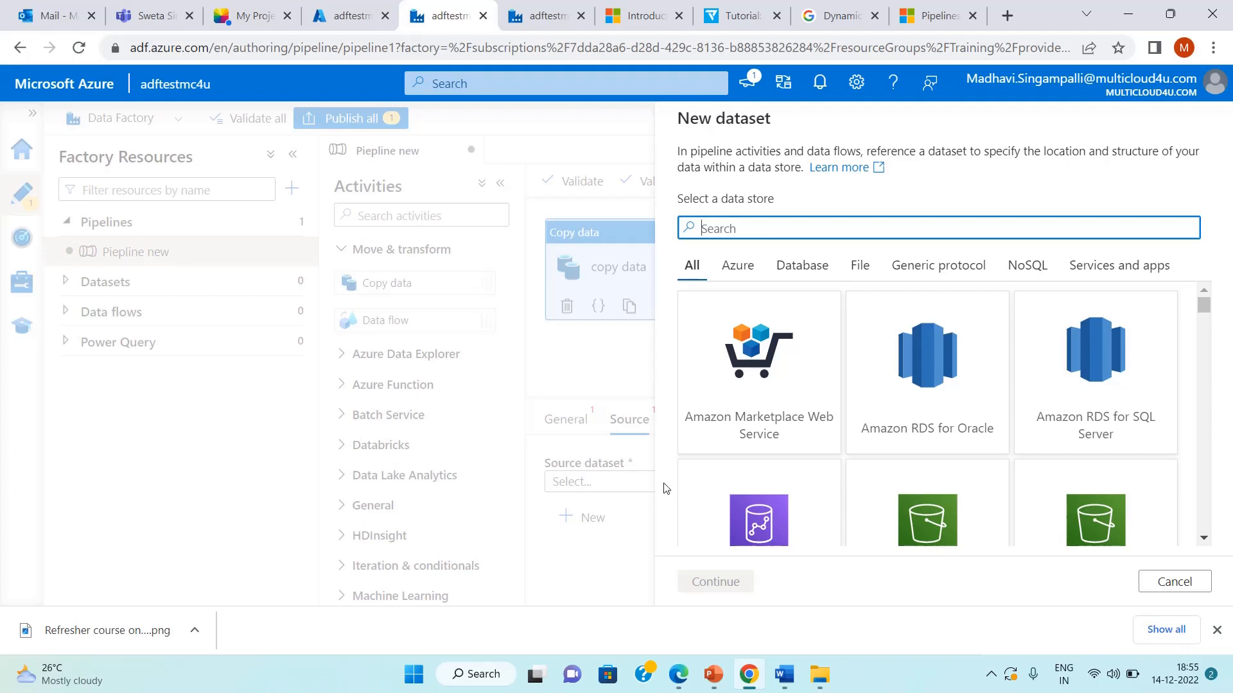
Browse the data store categories and choose REST as the new dataset's data store
{"action": "left_click", "coordinate": [734, 264]}
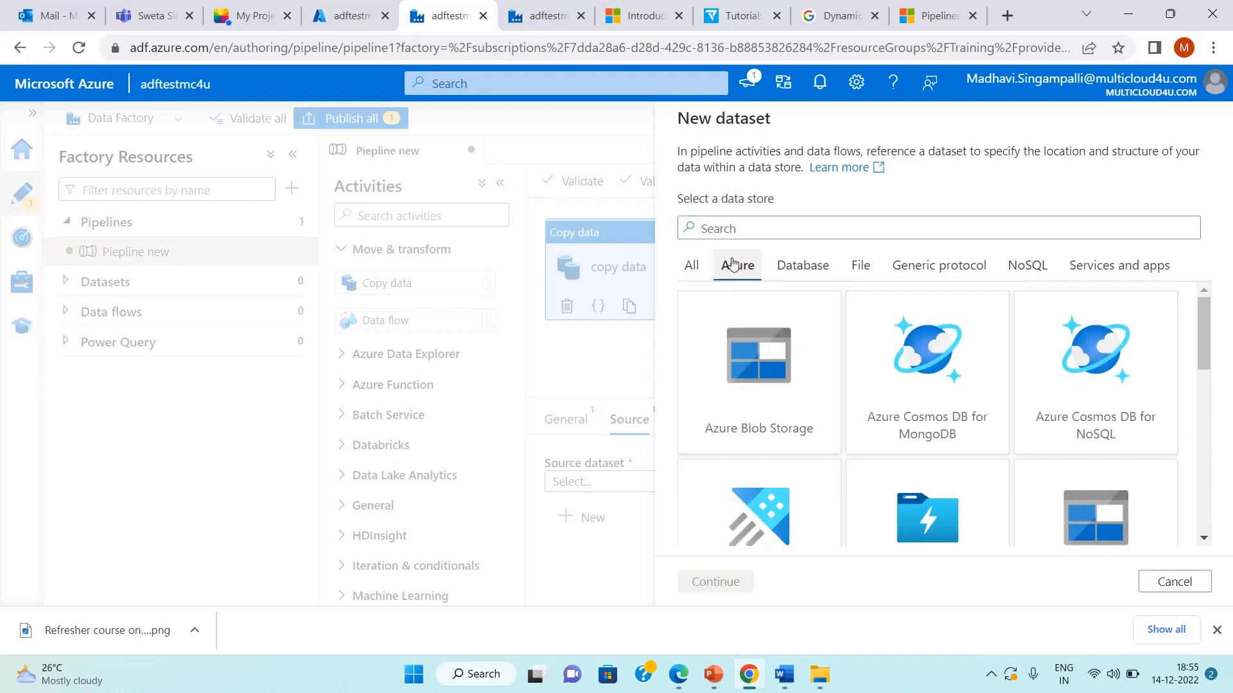
{"action": "left_click", "coordinate": [816, 273]}
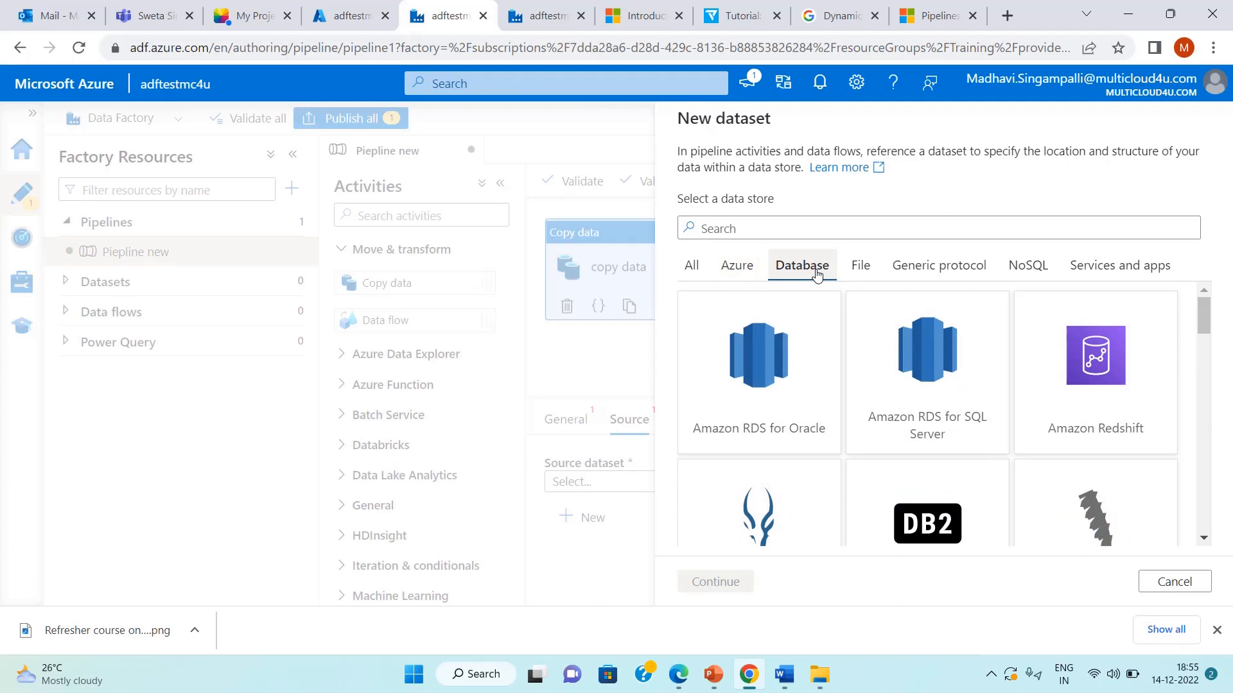
{"action": "left_click", "coordinate": [692, 269]}
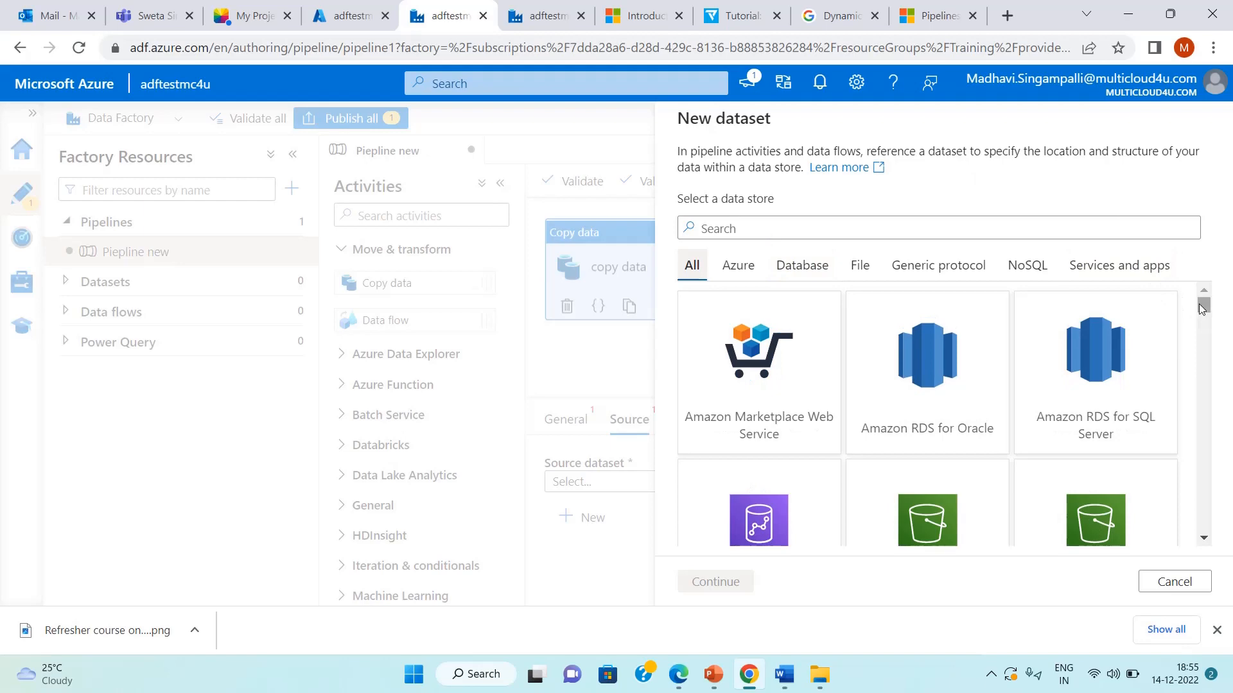
{"action": "left_click_drag", "start_coordinate": [1203, 309], "coordinate": [1215, 473]}
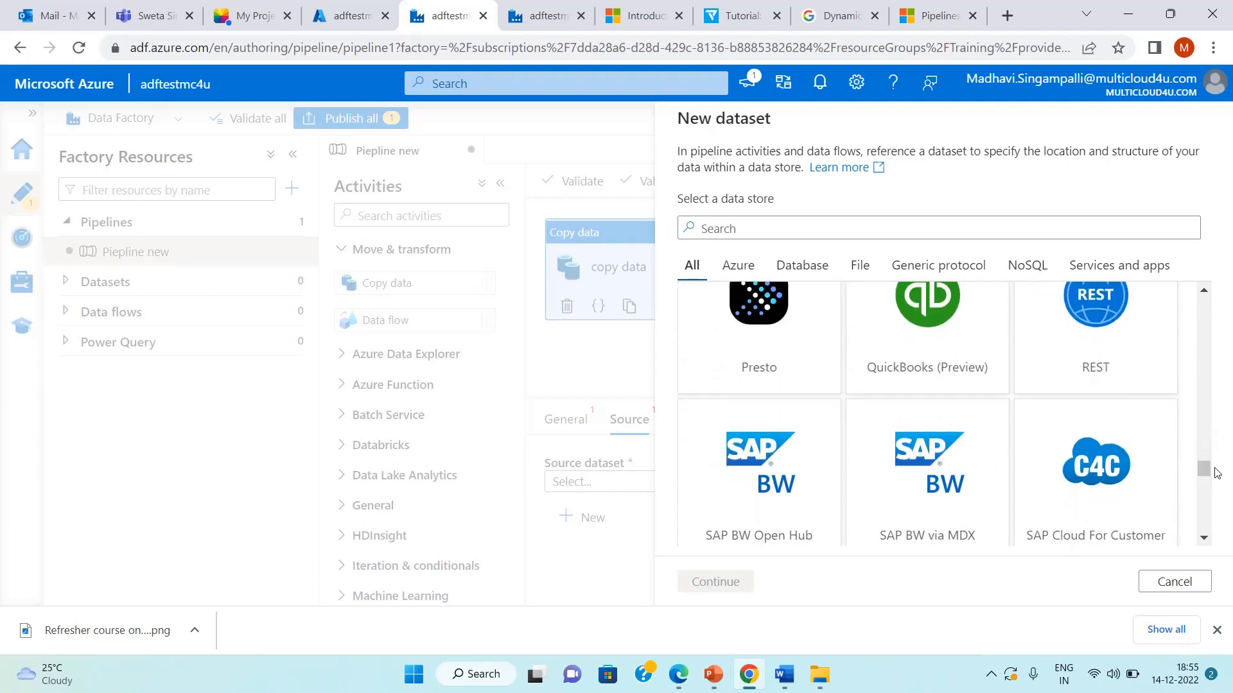
{"action": "left_click", "coordinate": [1106, 355]}
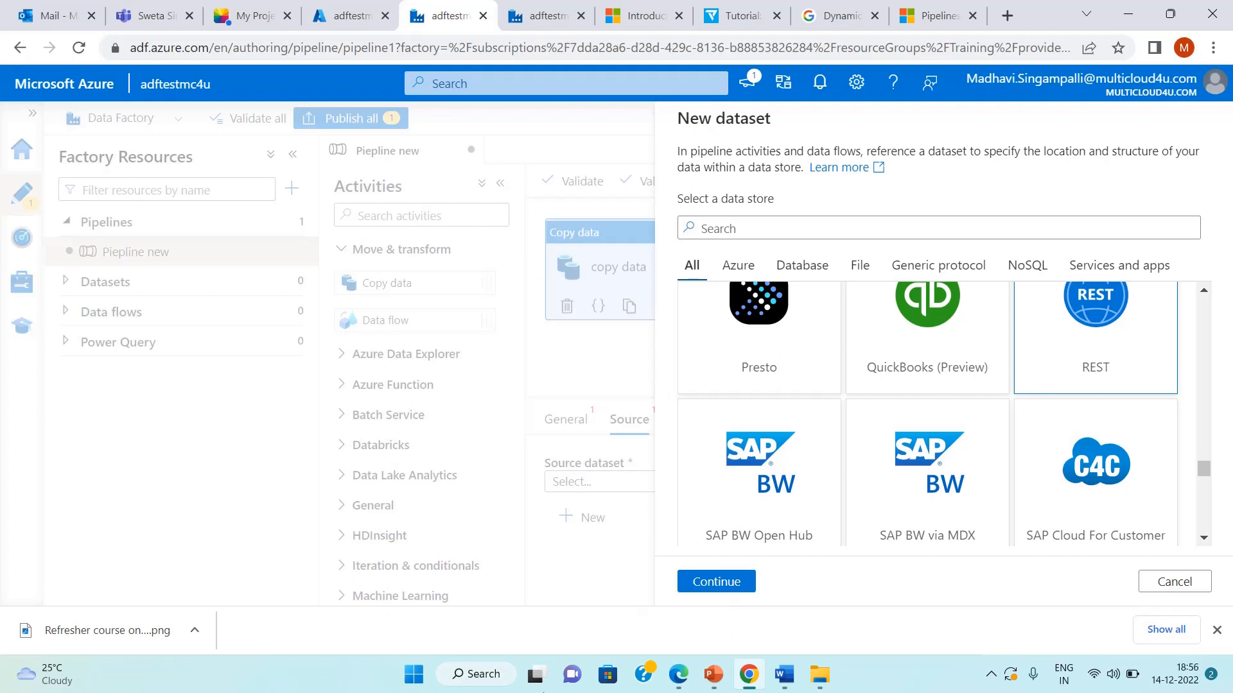
{"action": "left_click", "coordinate": [714, 585]}
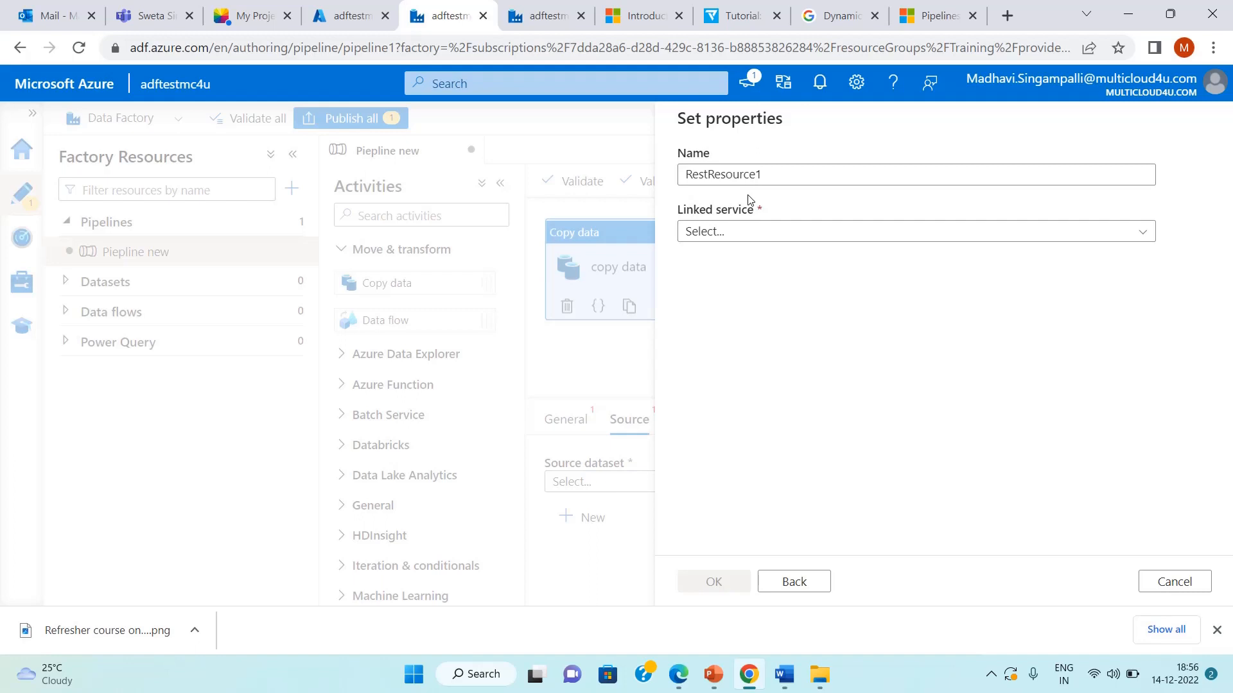
Re-enter the REST dataset's name as RestResource1
{"action": "left_click", "coordinate": [784, 182]}
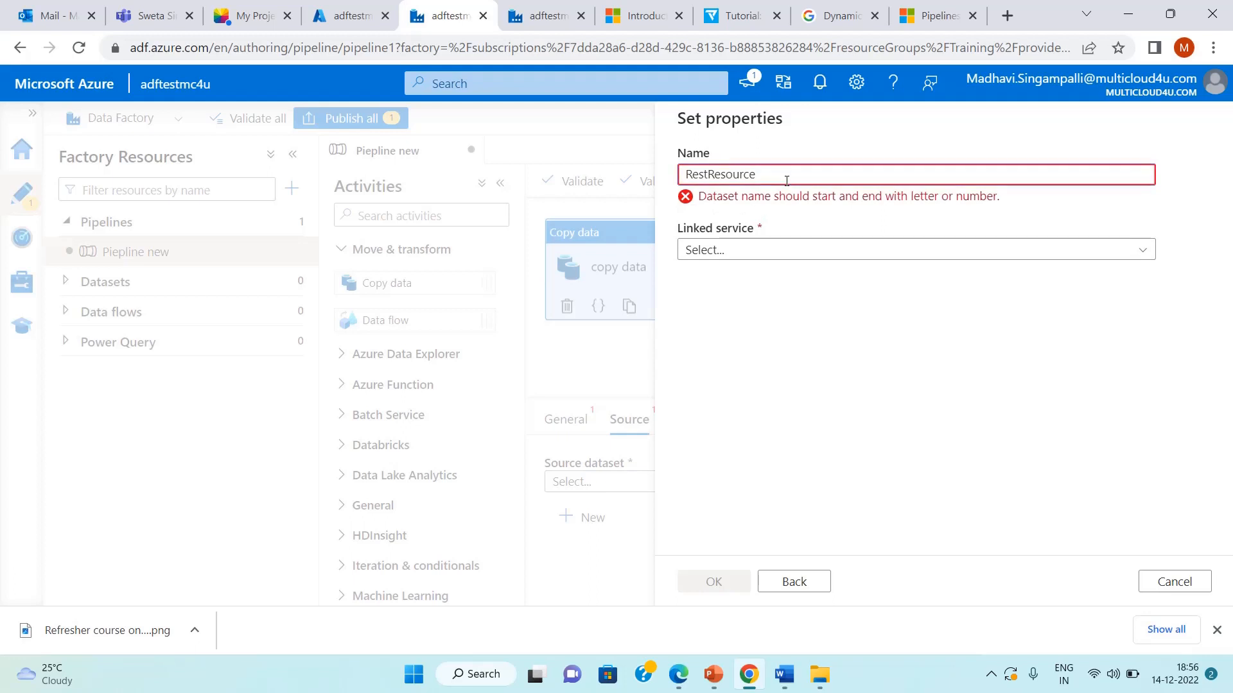
{"action": "type", "text": "1"}
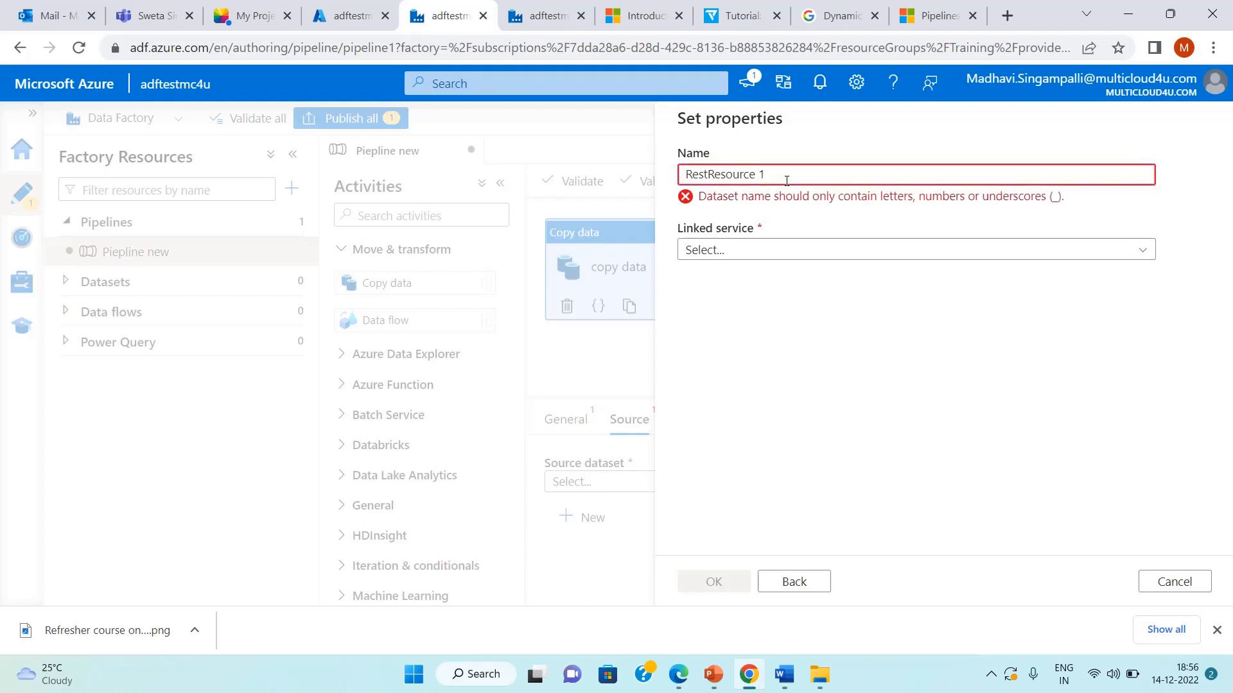
{"action": "key", "text": "BackSpace"}
{"action": "key", "text": "BackSpace"}
{"action": "type", "text": "1"}
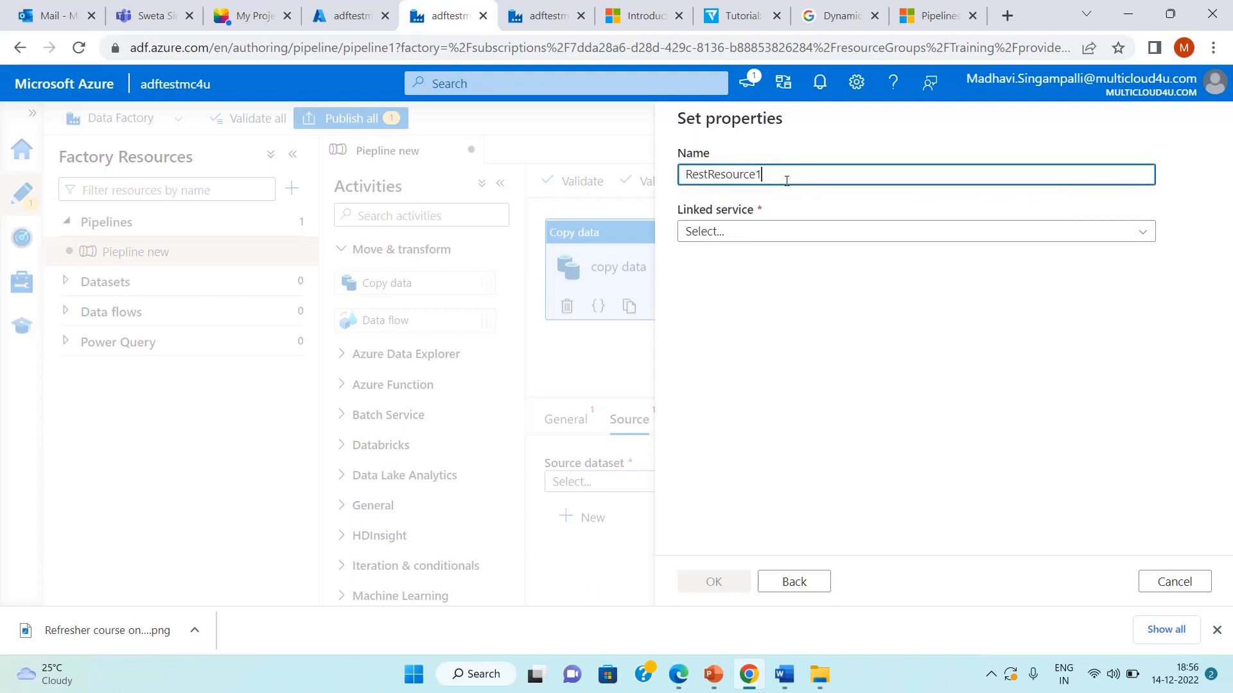
{"action": "left_click", "coordinate": [738, 231]}
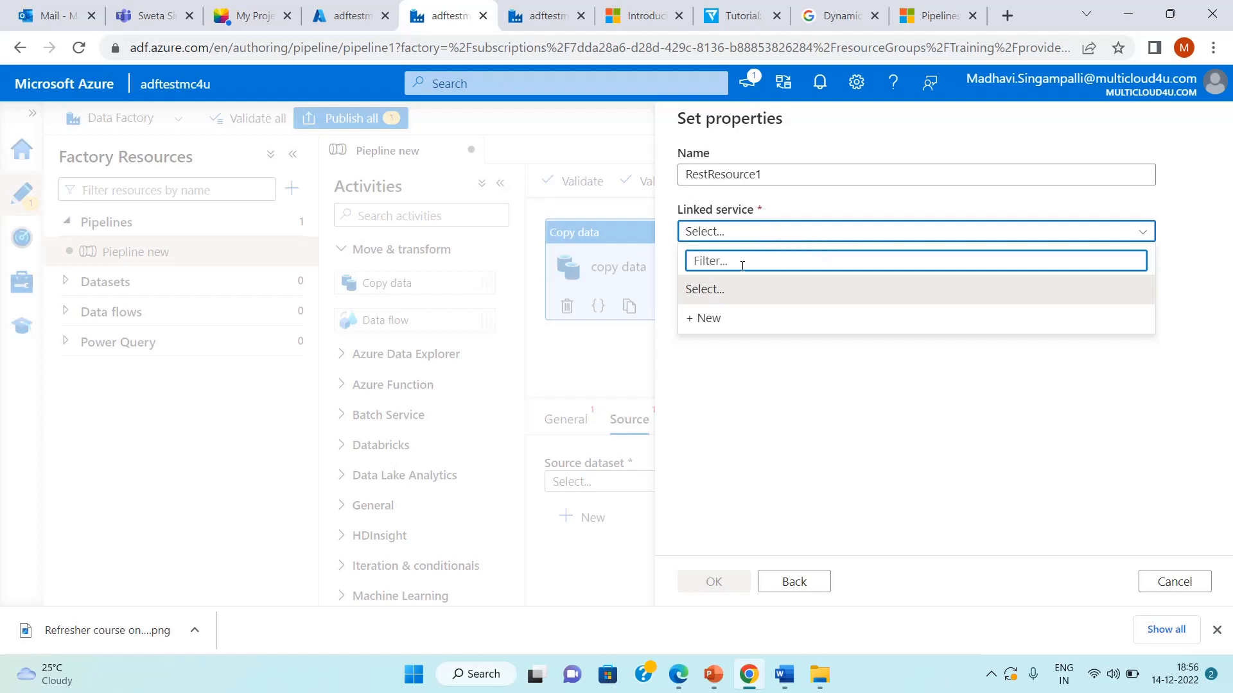
{"action": "left_click", "coordinate": [706, 319]}
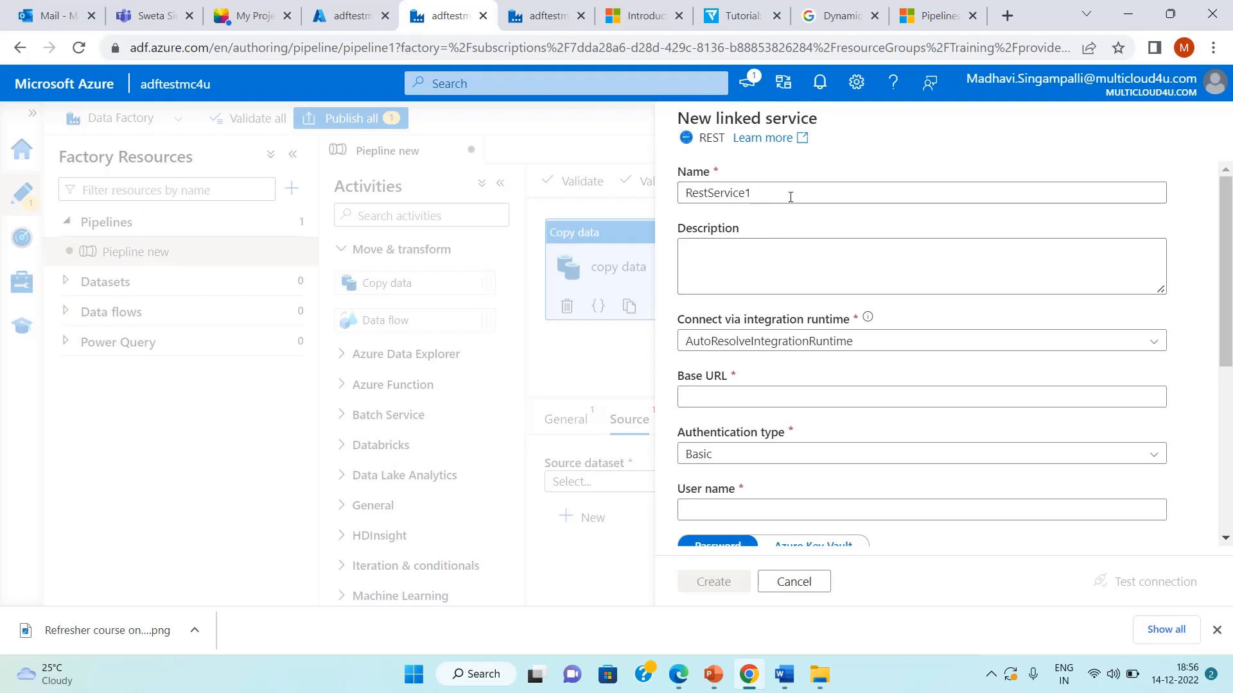
{"action": "left_click", "coordinate": [780, 407]}
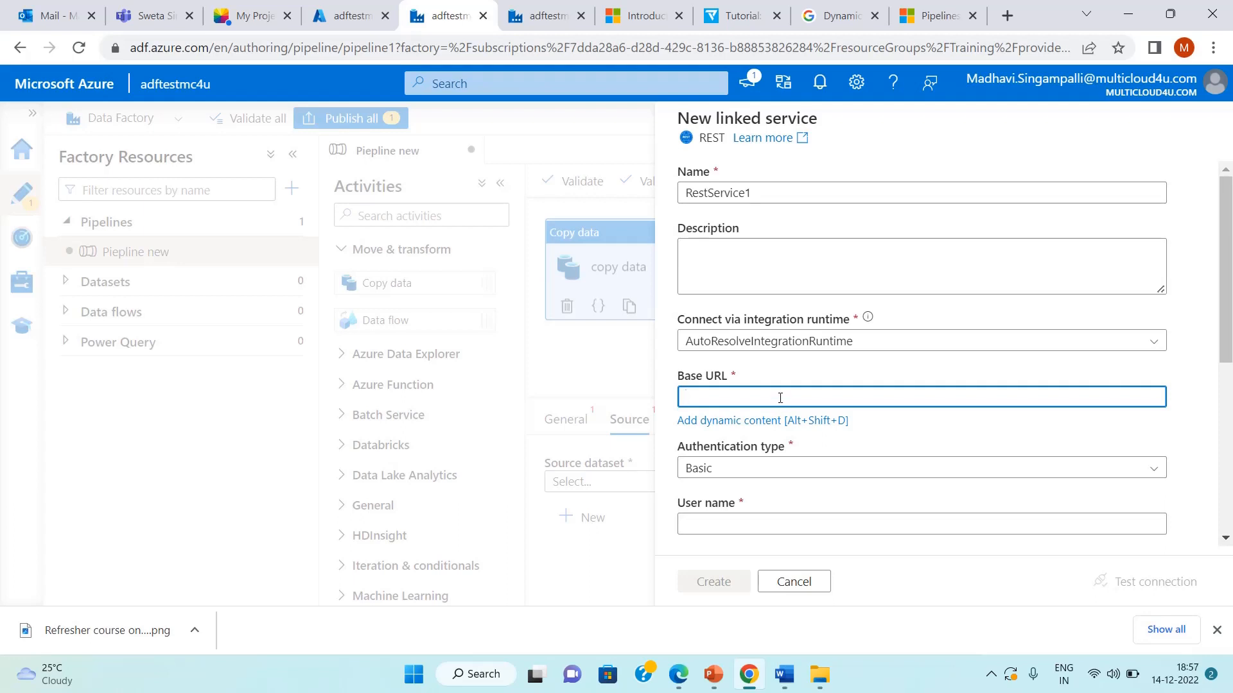
{"action": "type", "text": "v"}
{"action": "key", "text": "BackSpace"}
{"action": "type", "text": "https://swapi.dev/api/people"}
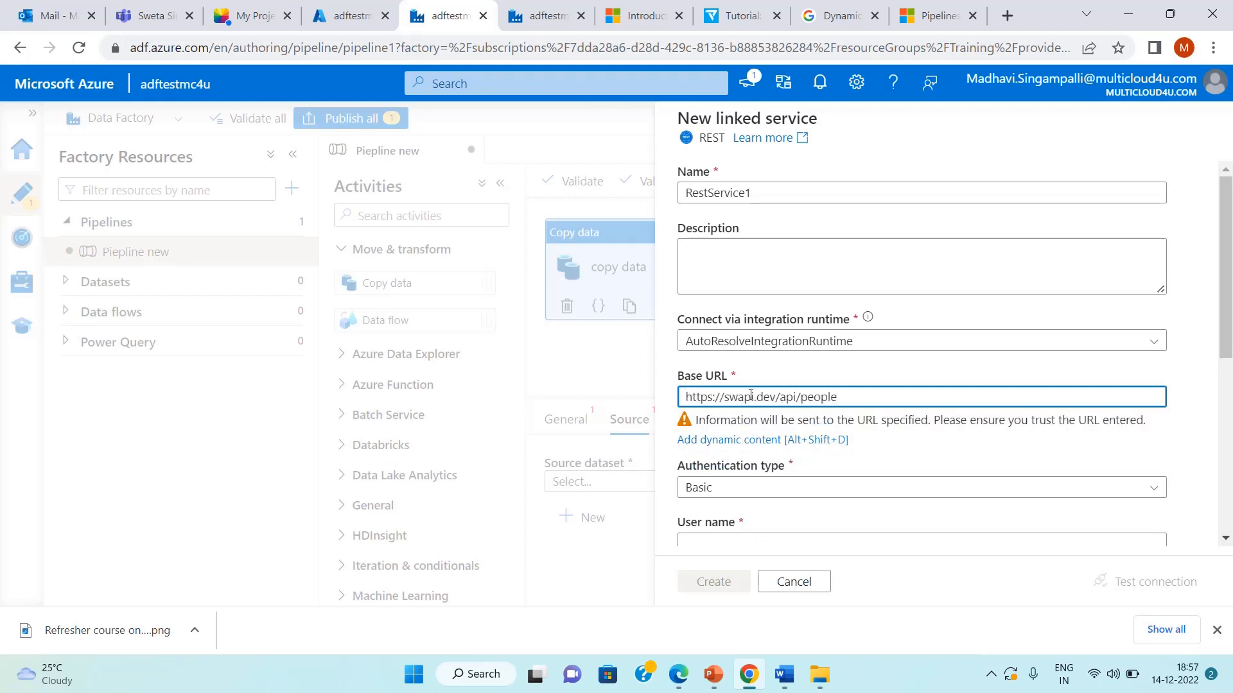
Set the REST linked service's authentication type to Anonymous
{"action": "left_click_drag", "start_coordinate": [1224, 314], "coordinate": [1226, 344]}
{"action": "left_click", "coordinate": [866, 327]}
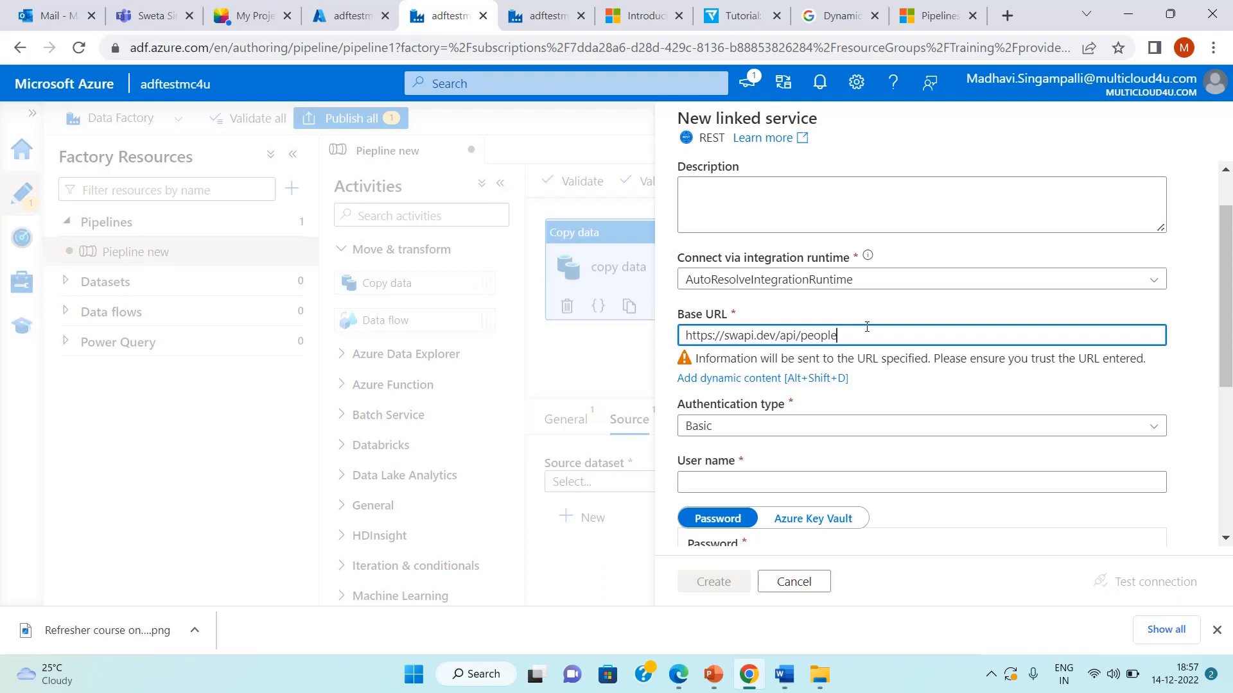
{"action": "left_click_drag", "start_coordinate": [1228, 288], "coordinate": [1231, 320]}
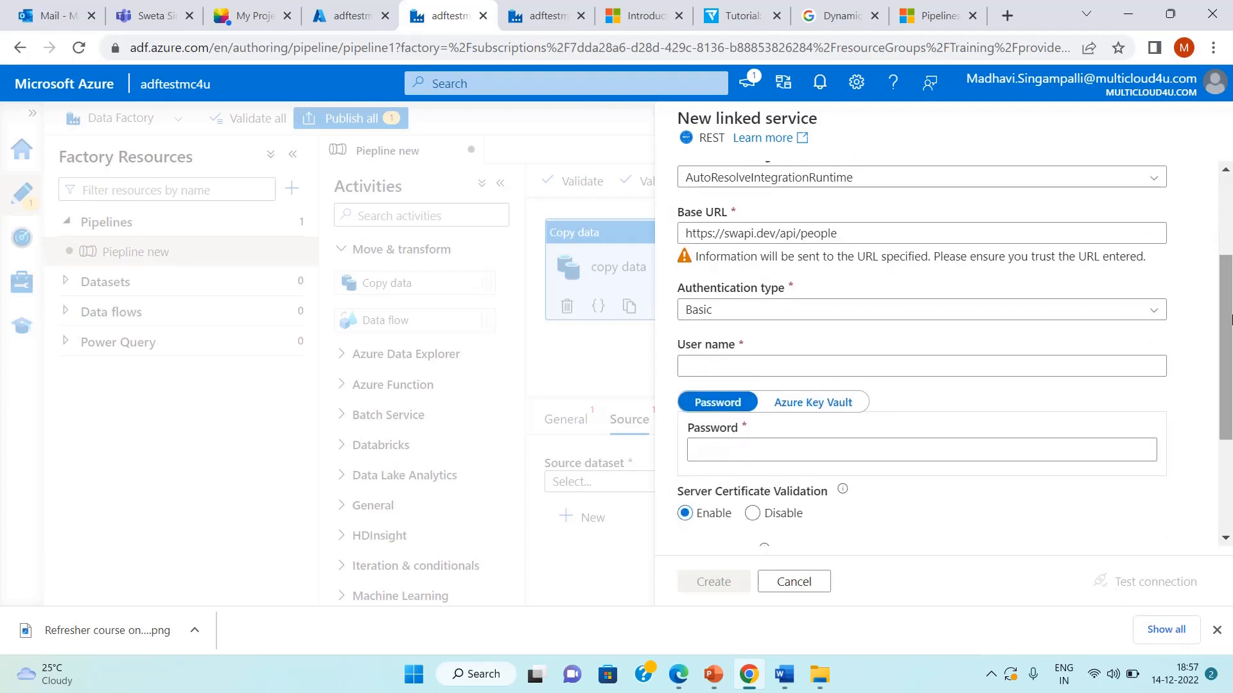
{"action": "left_click", "coordinate": [811, 309]}
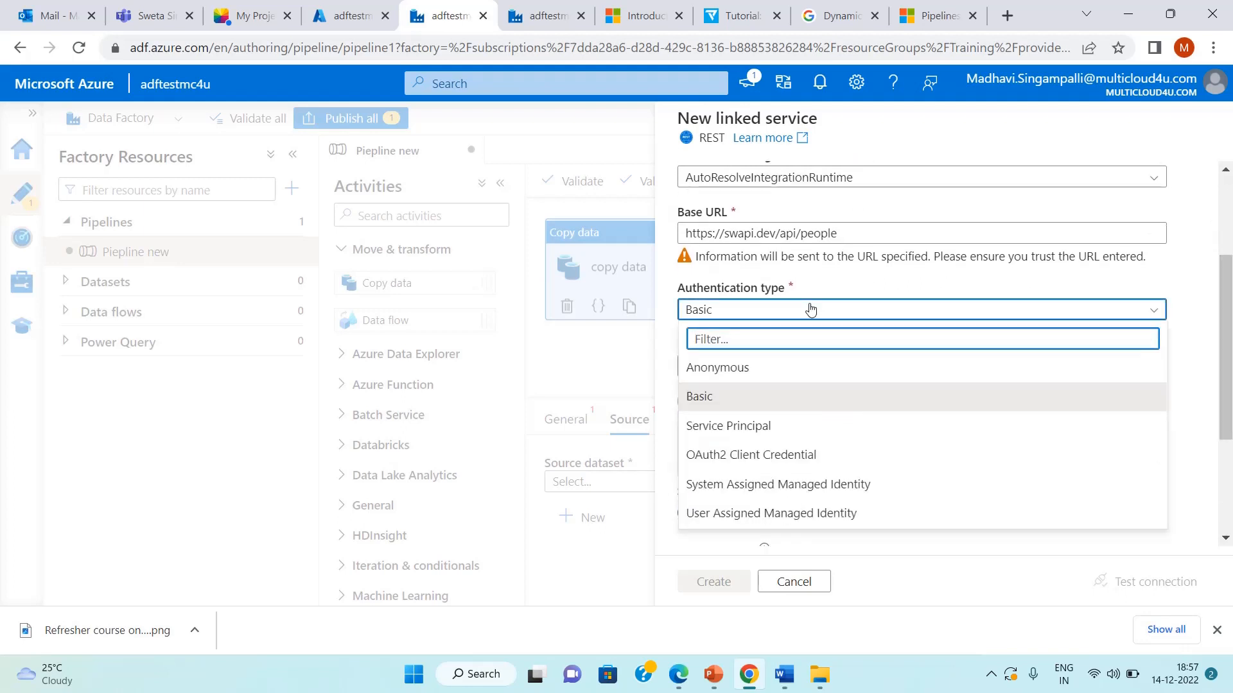
{"action": "left_click", "coordinate": [744, 374]}
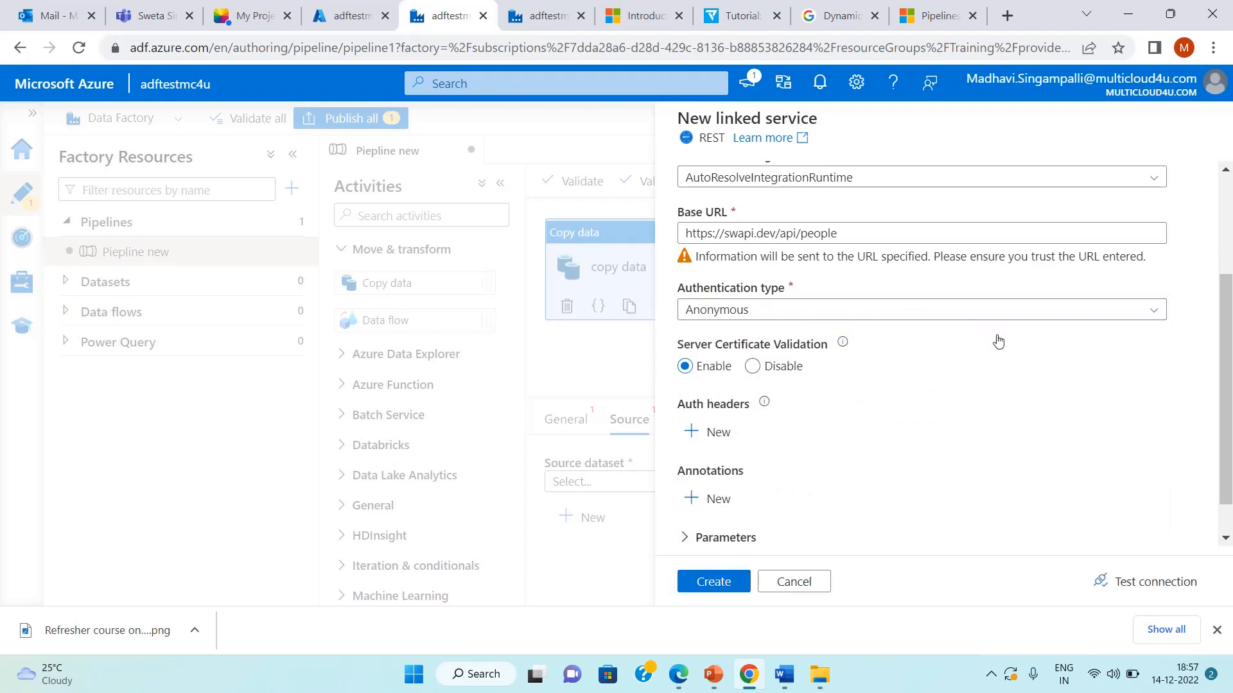
Test and create the REST linked service, and finish the source dataset with it
{"action": "left_click_drag", "start_coordinate": [1231, 315], "coordinate": [1229, 186]}
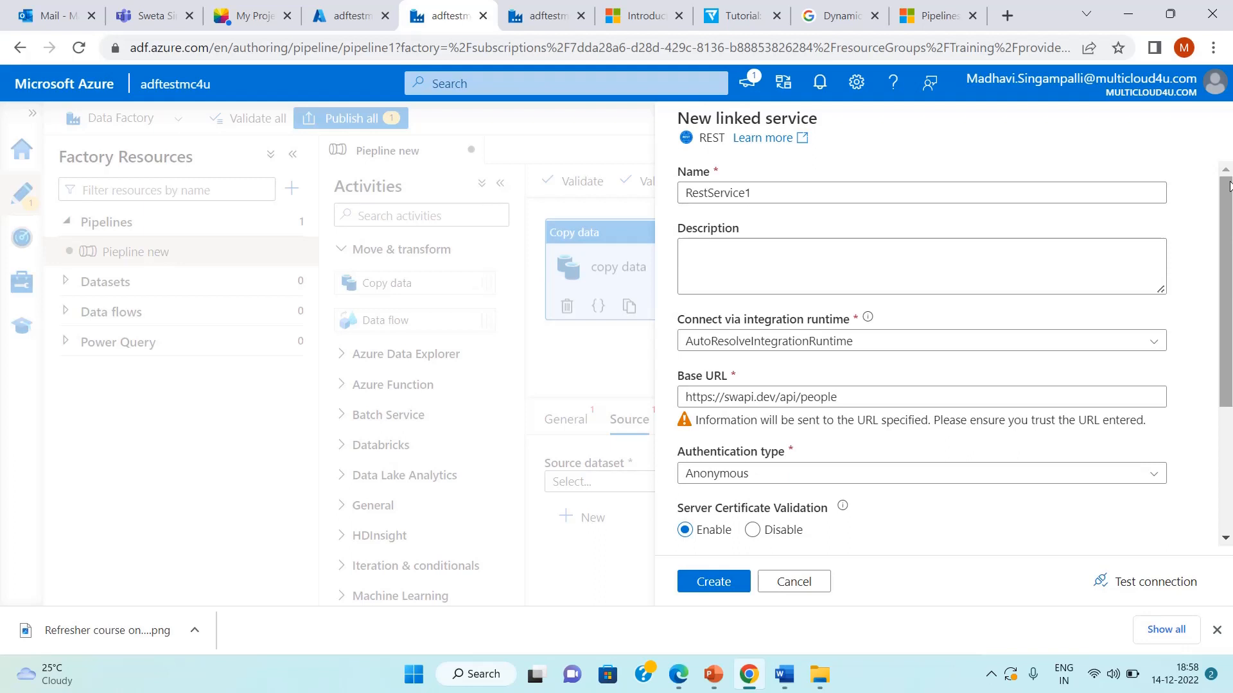
{"action": "left_click", "coordinate": [1133, 583]}
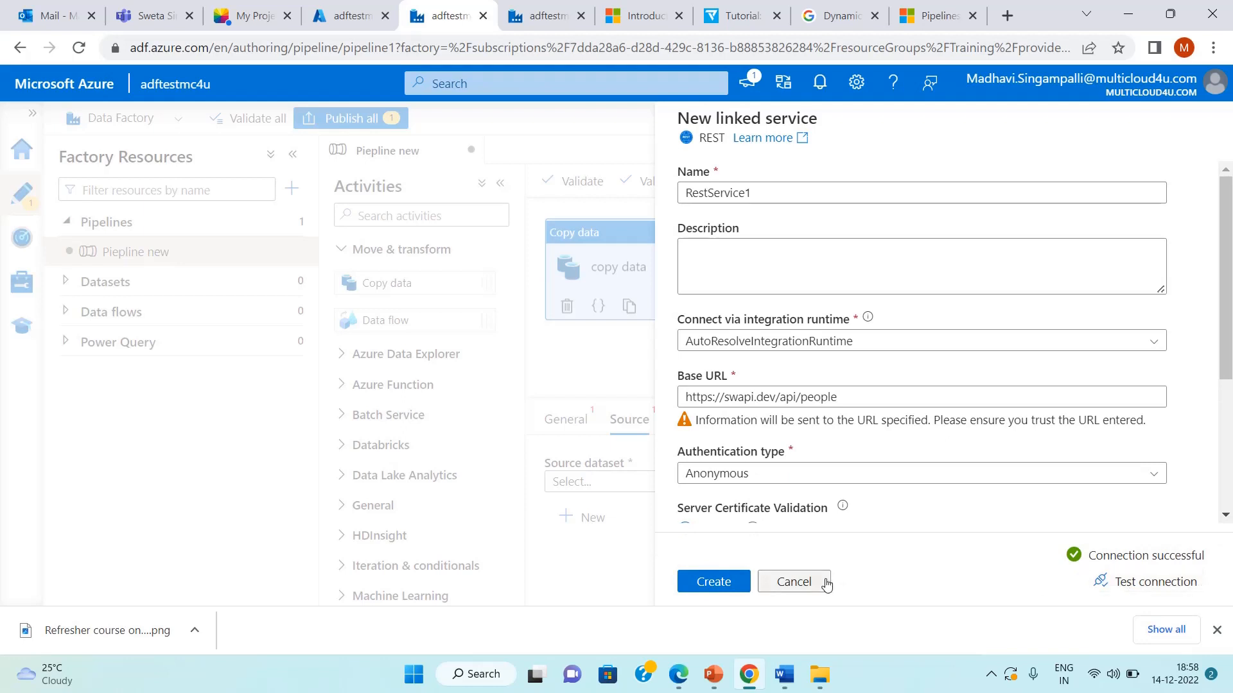
{"action": "left_click", "coordinate": [718, 581]}
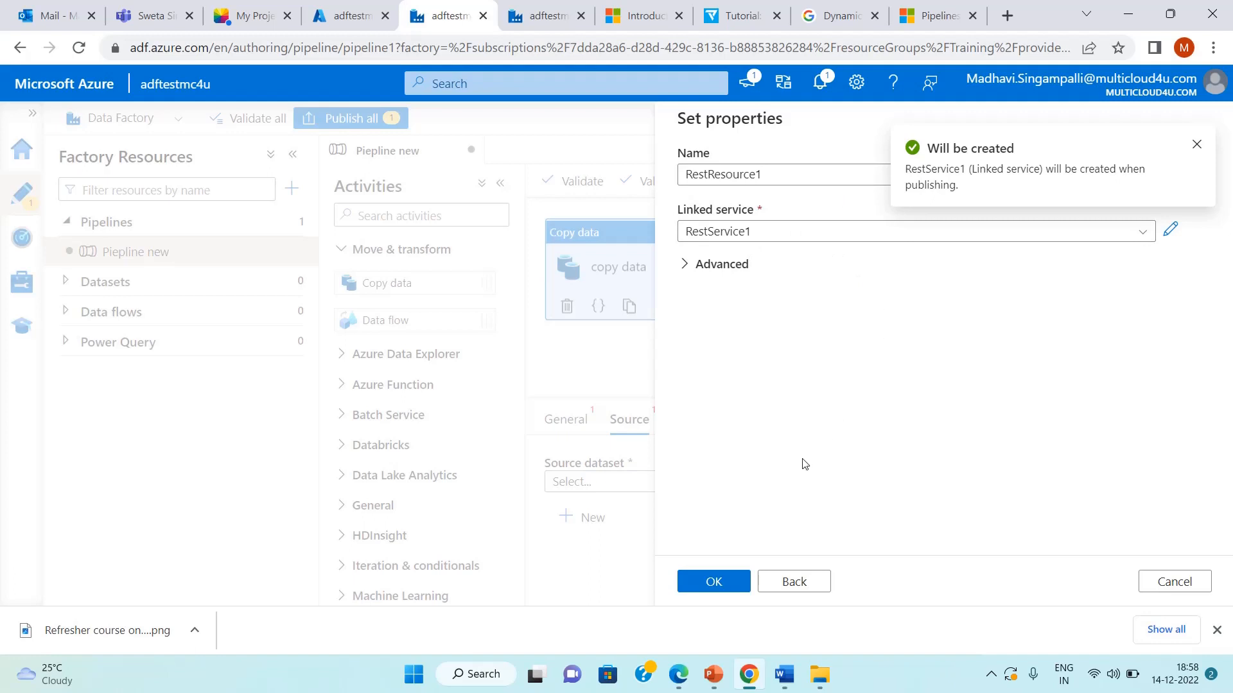
{"action": "left_click", "coordinate": [710, 582]}
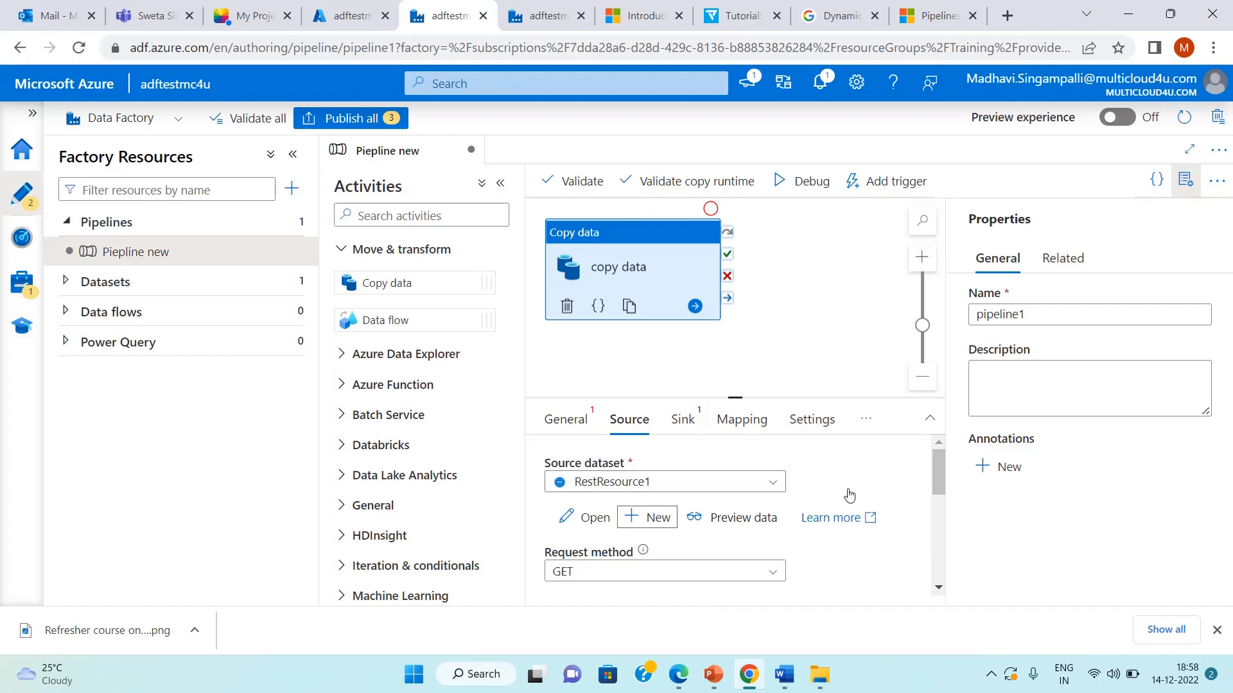
{"action": "mouse_move", "coordinate": [939, 486]}
{"action": "left_mouse_down"}
{"action": "mouse_move", "coordinate": [938, 548]}
{"action": "mouse_move", "coordinate": [938, 486]}
{"action": "left_mouse_up"}
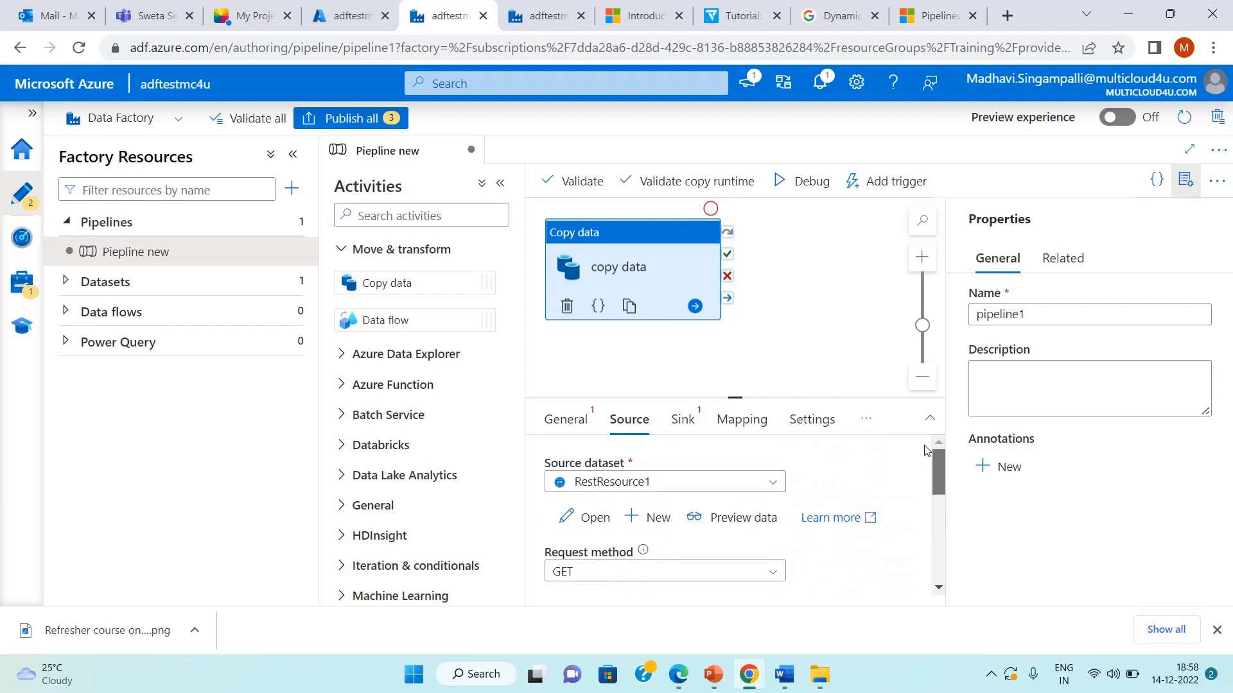
Set the copy data activity's sink dataset to RestResource1
{"action": "left_click", "coordinate": [694, 417]}
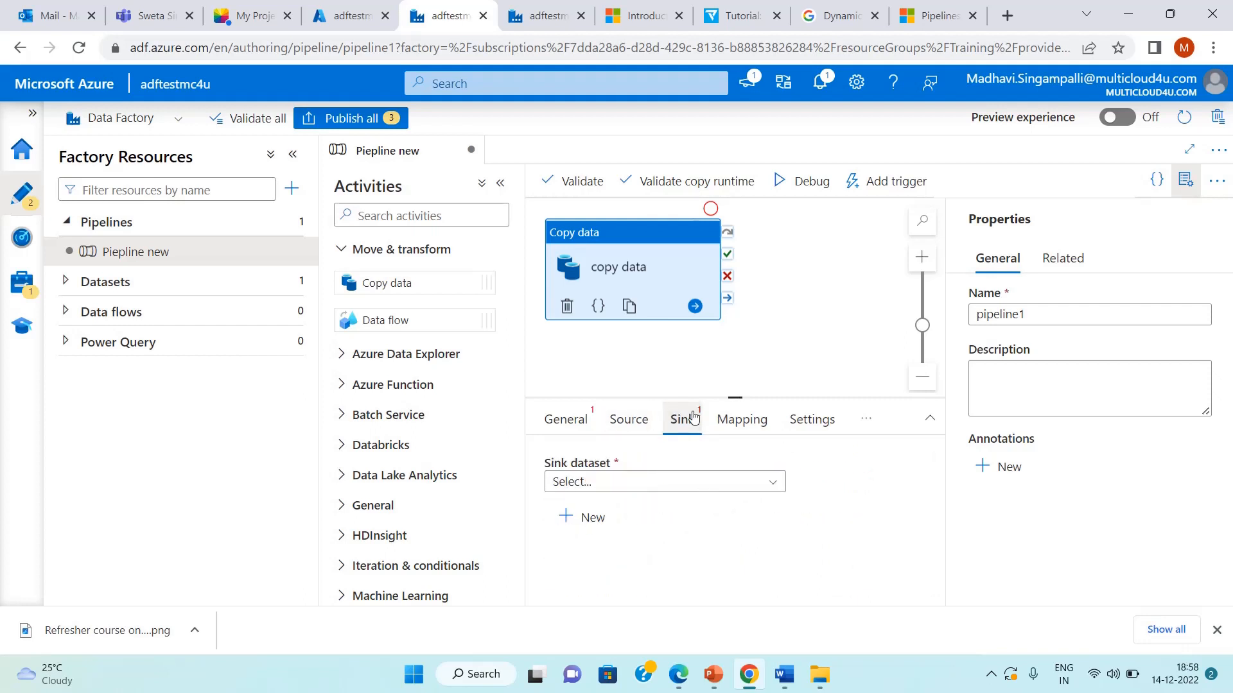
{"action": "left_click", "coordinate": [600, 483]}
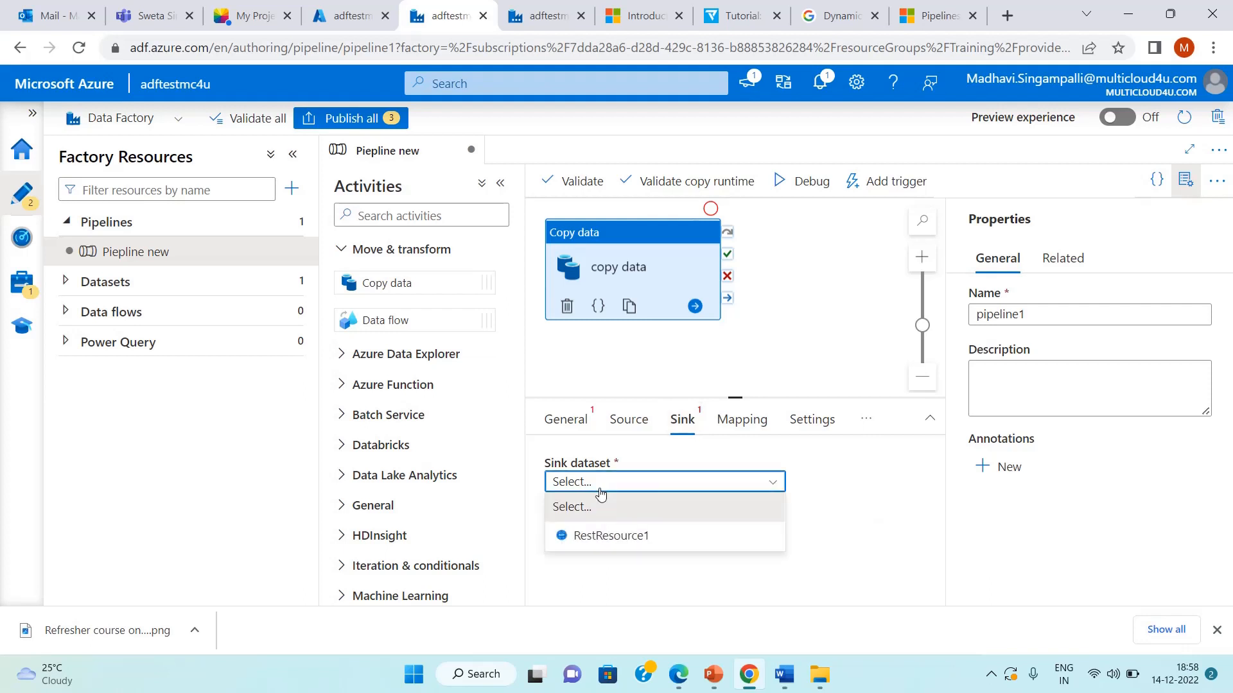
{"action": "left_click", "coordinate": [611, 536]}
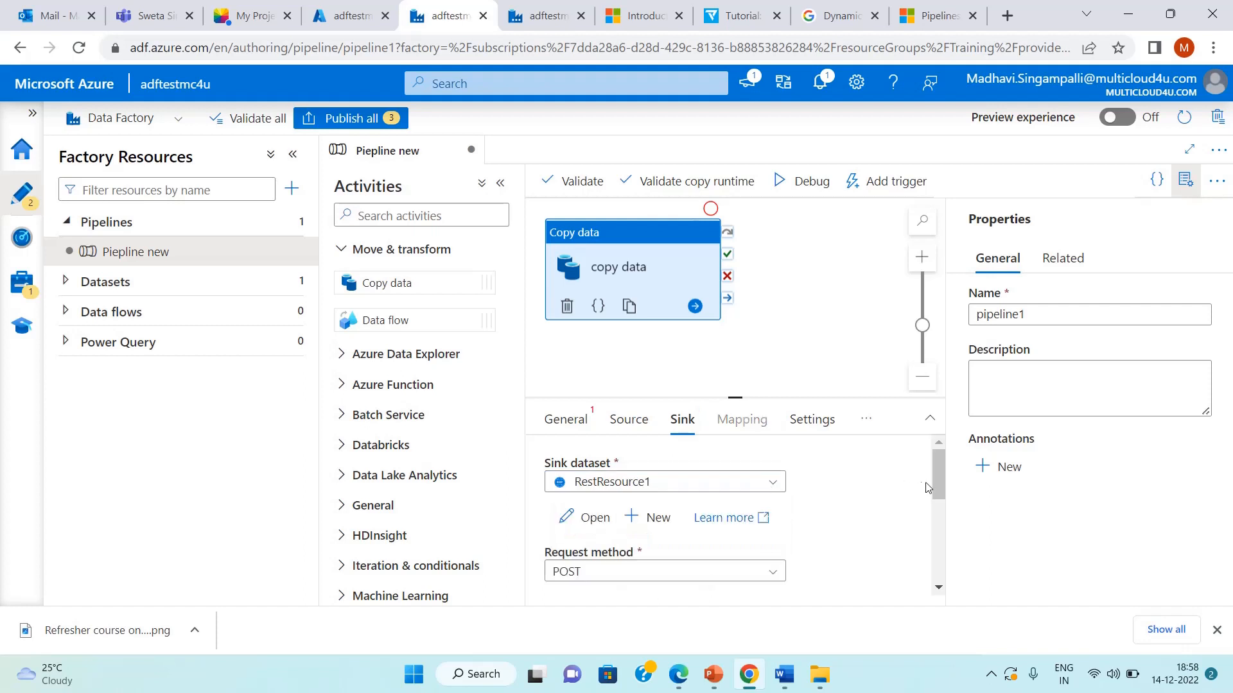
{"action": "mouse_move", "coordinate": [940, 474]}
{"action": "left_mouse_down"}
{"action": "mouse_move", "coordinate": [935, 560]}
{"action": "mouse_move", "coordinate": [938, 459]}
{"action": "left_mouse_up"}
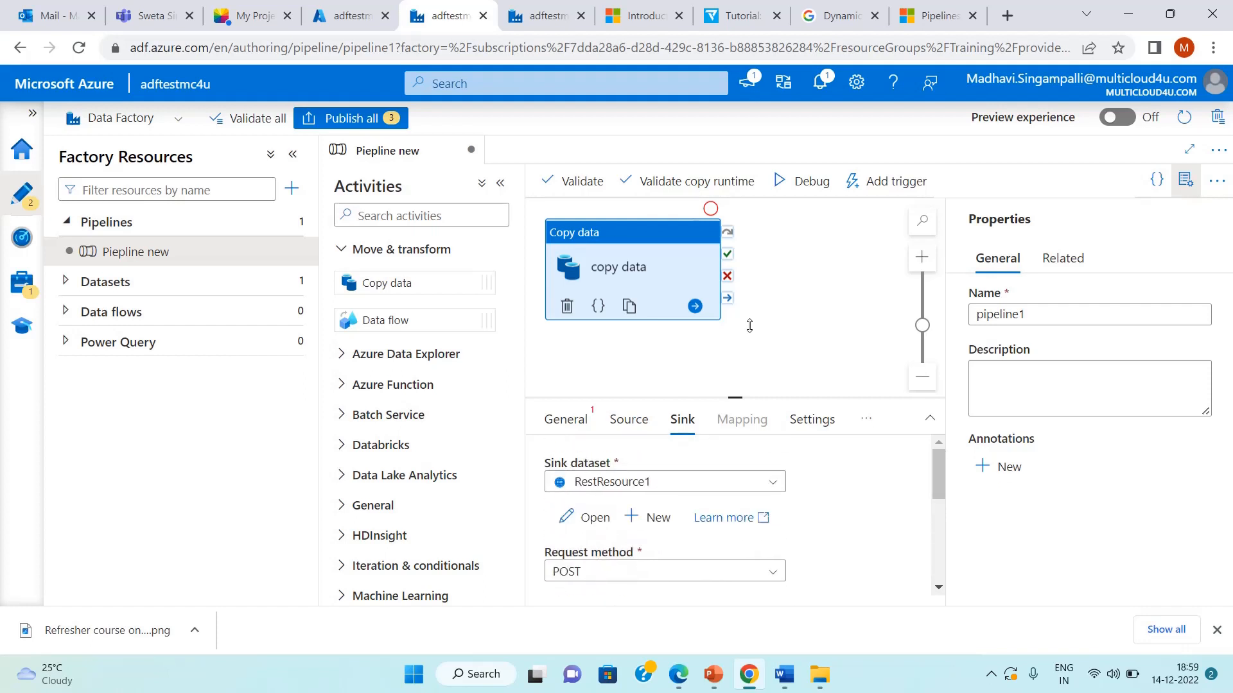
Validate the pipeline, review the validation output and close it
{"action": "left_click", "coordinate": [582, 183]}
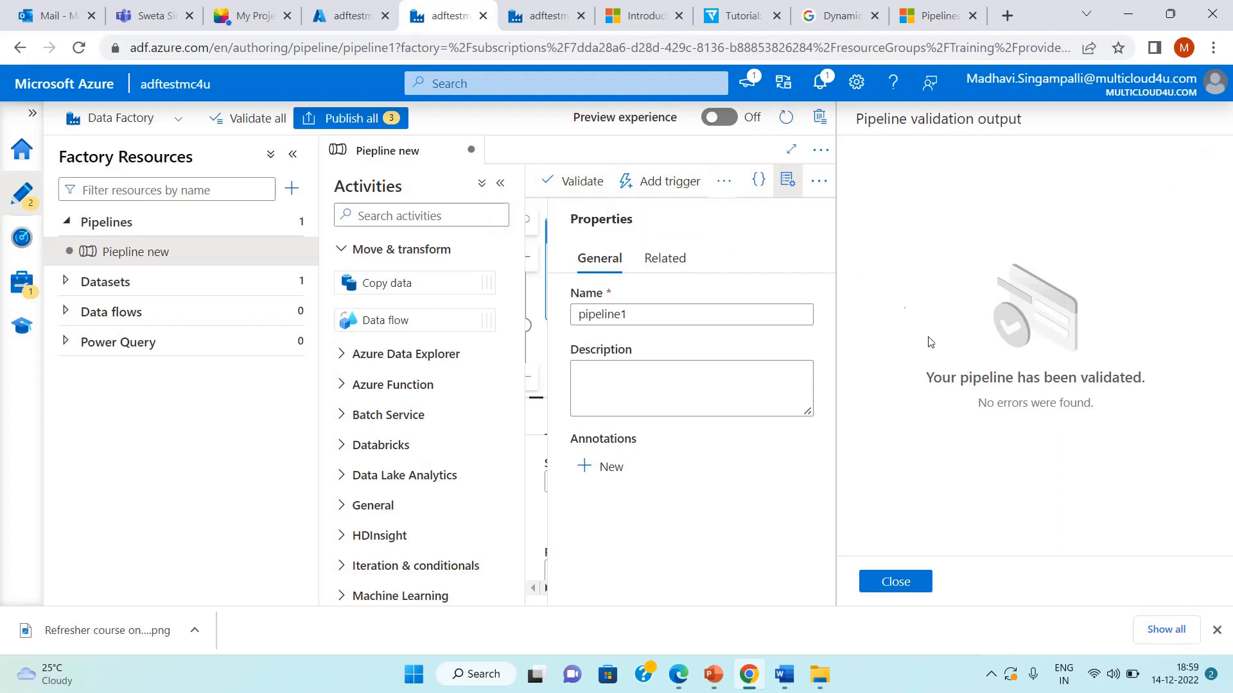
{"action": "left_click_drag", "start_coordinate": [925, 378], "coordinate": [1156, 388]}
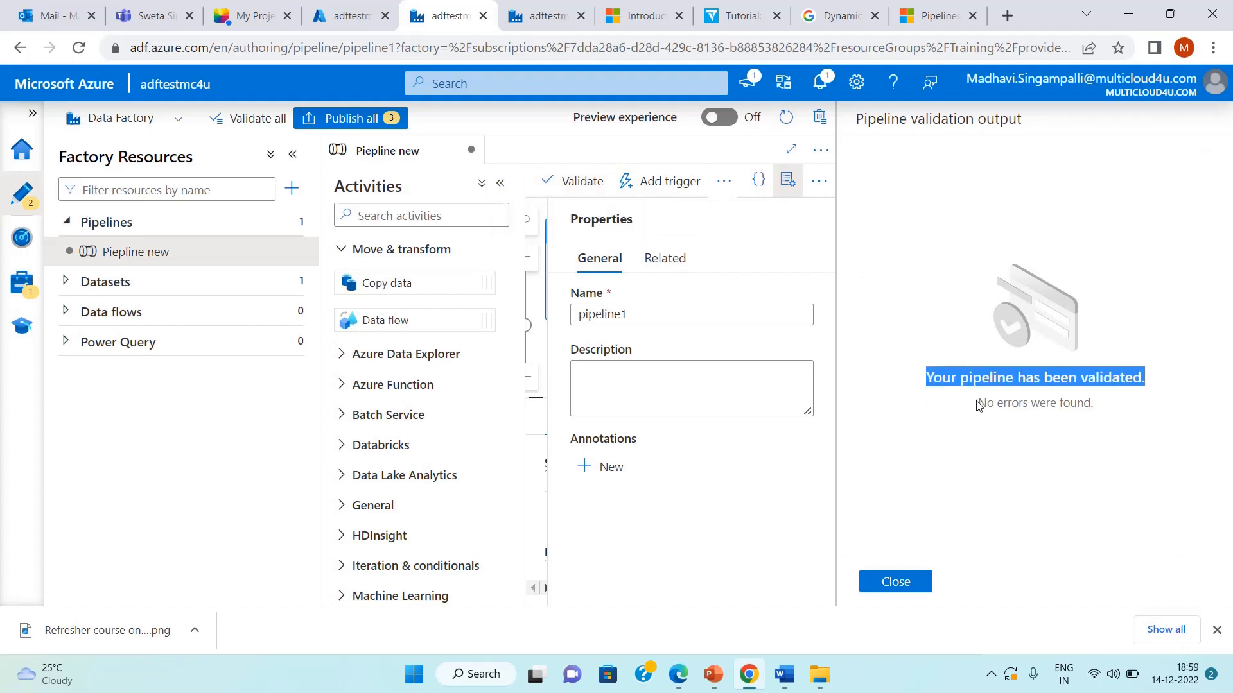
{"action": "left_click_drag", "start_coordinate": [976, 403], "coordinate": [1112, 413]}
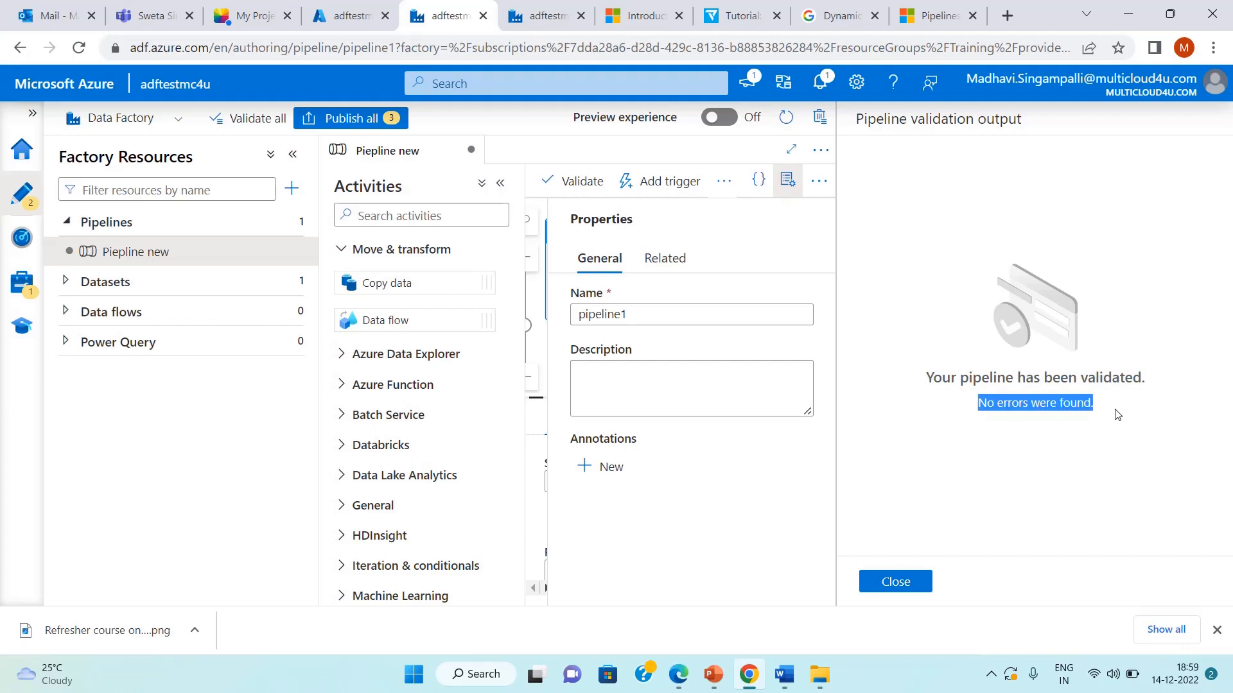
{"action": "left_click", "coordinate": [1117, 416]}
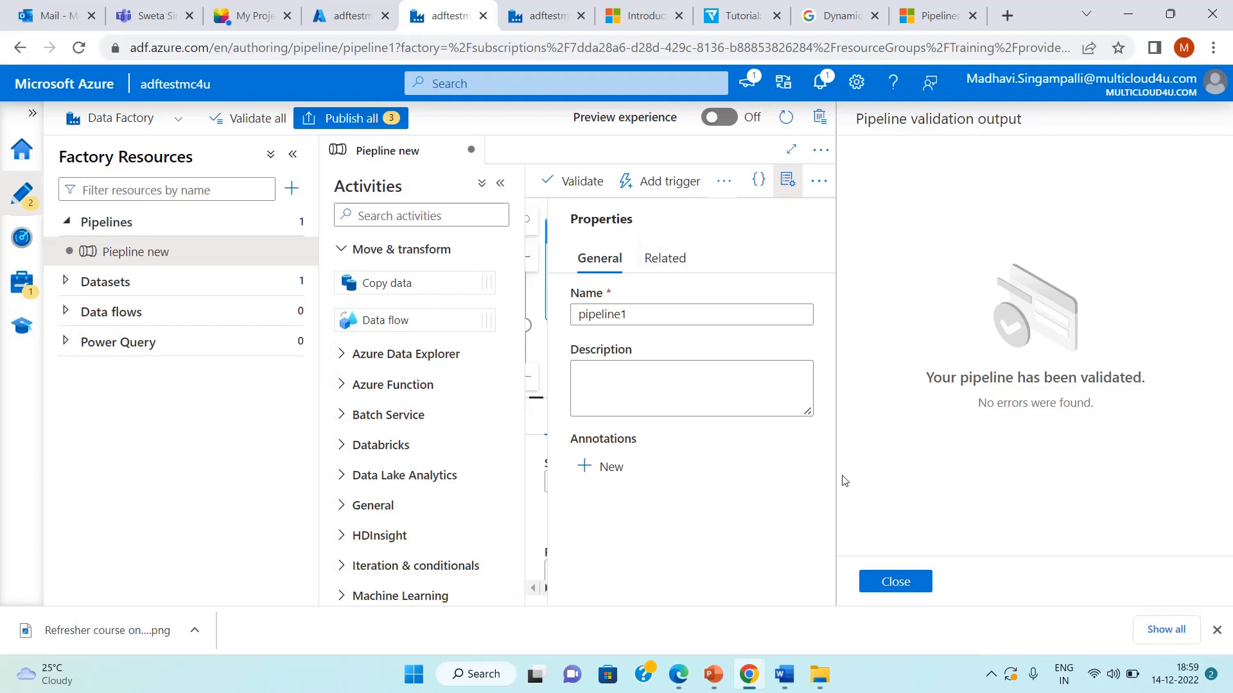
{"action": "left_click", "coordinate": [902, 584]}
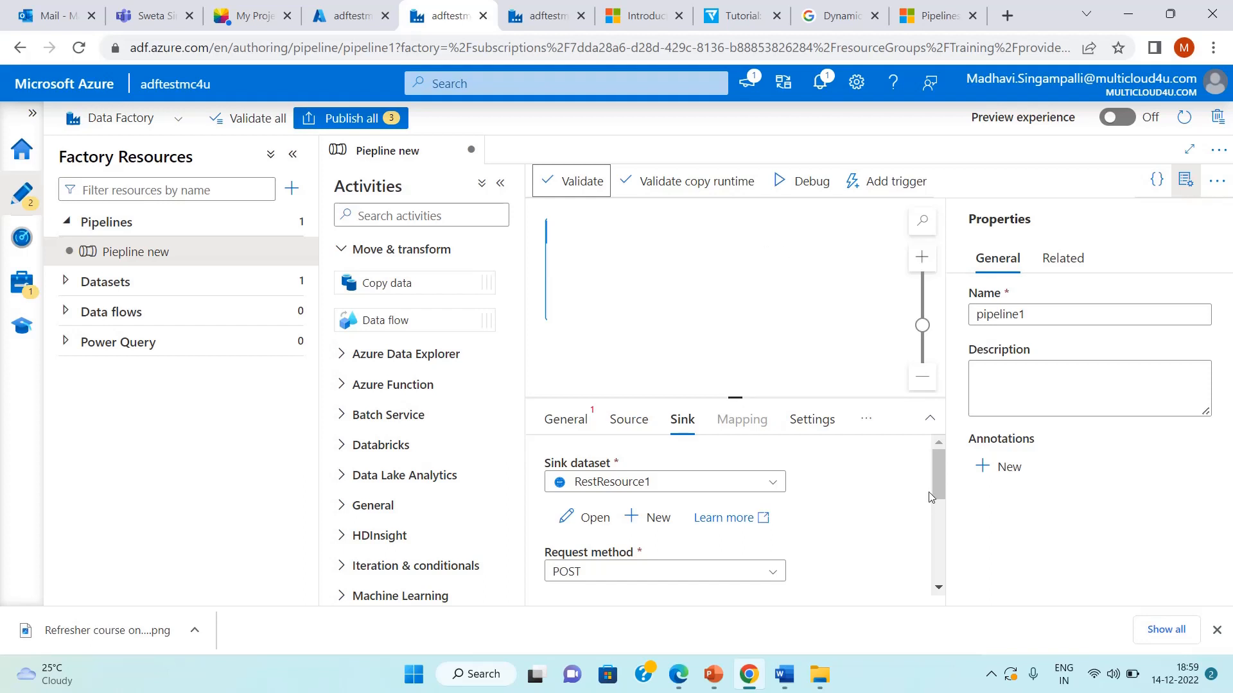
{"action": "scroll", "coordinate": [940, 486], "scroll_direction": "down", "scroll_amount": 3}
{"action": "scroll", "coordinate": [949, 477], "scroll_direction": "up", "scroll_amount": 3}
{"action": "left_click", "coordinate": [992, 679]}
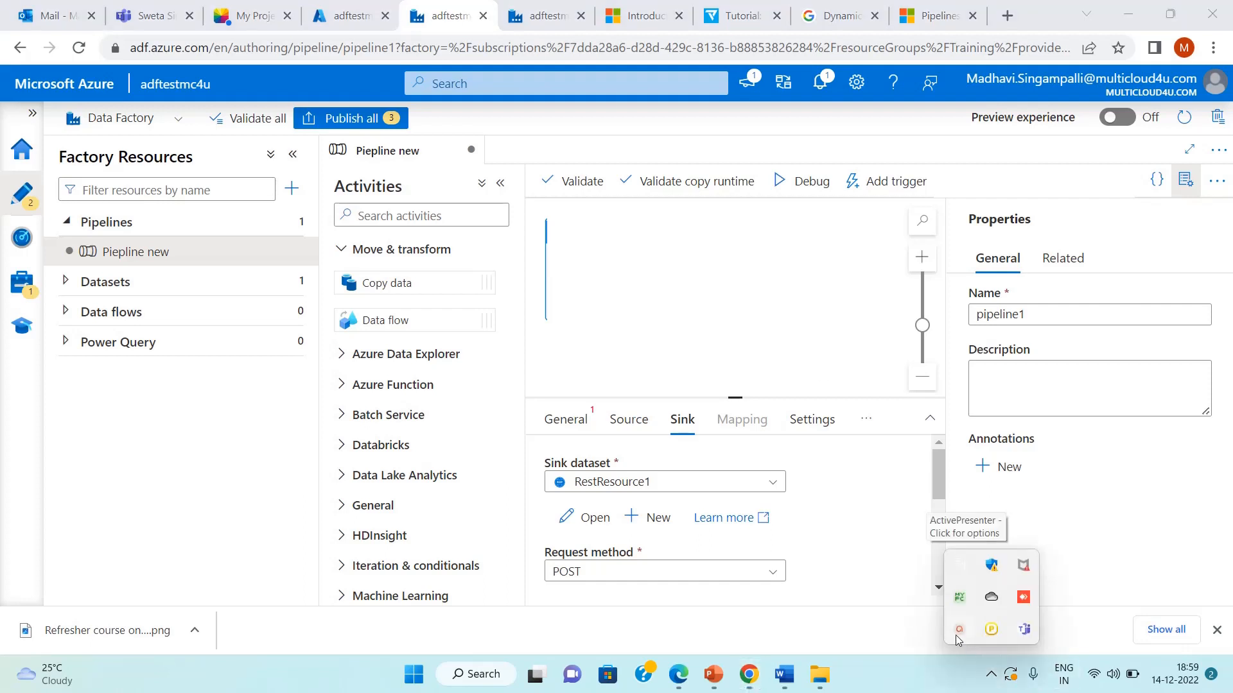